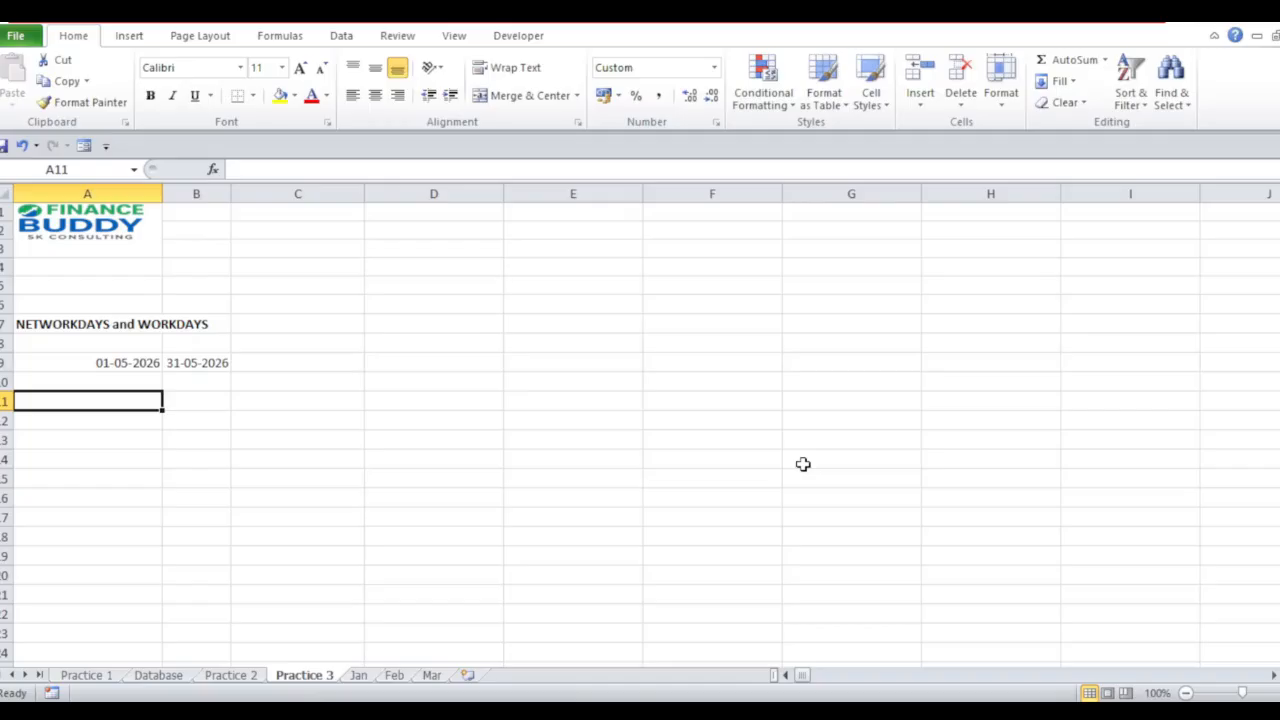
- Review the start date in A9 and the end date in B9
key(Up)
key(Up)
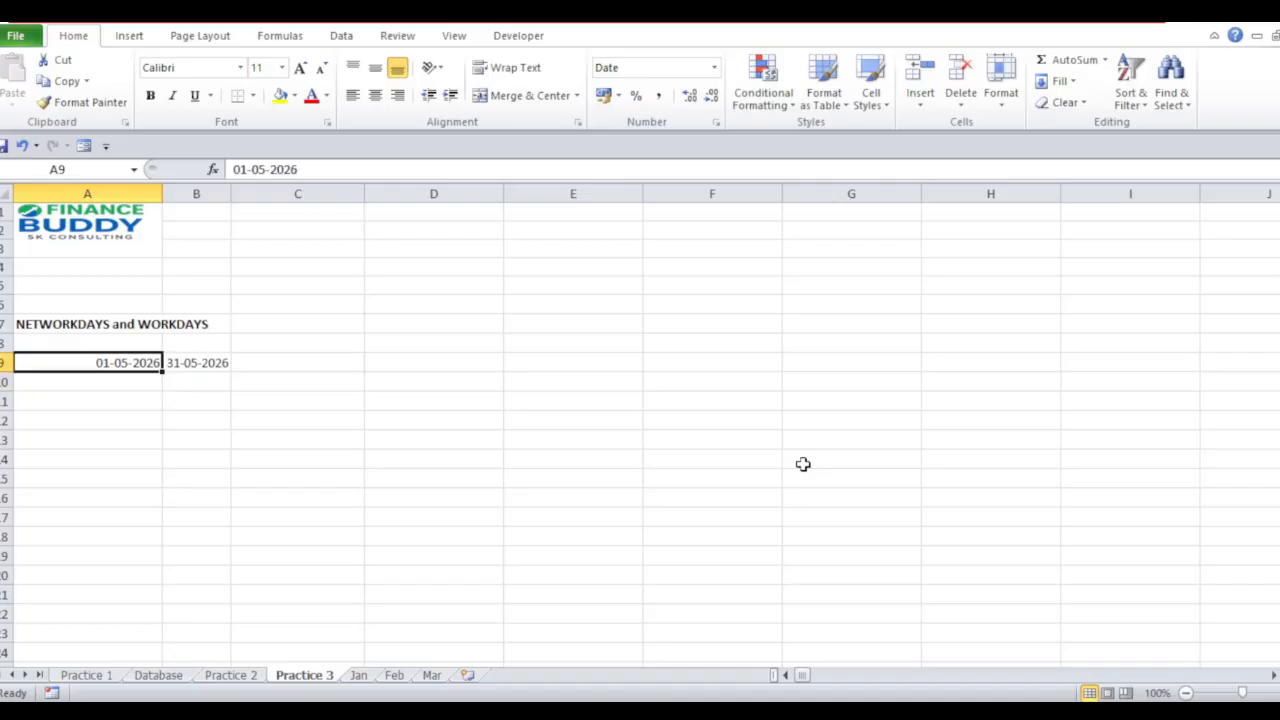
key(Right)
key(Left)
key(Right)
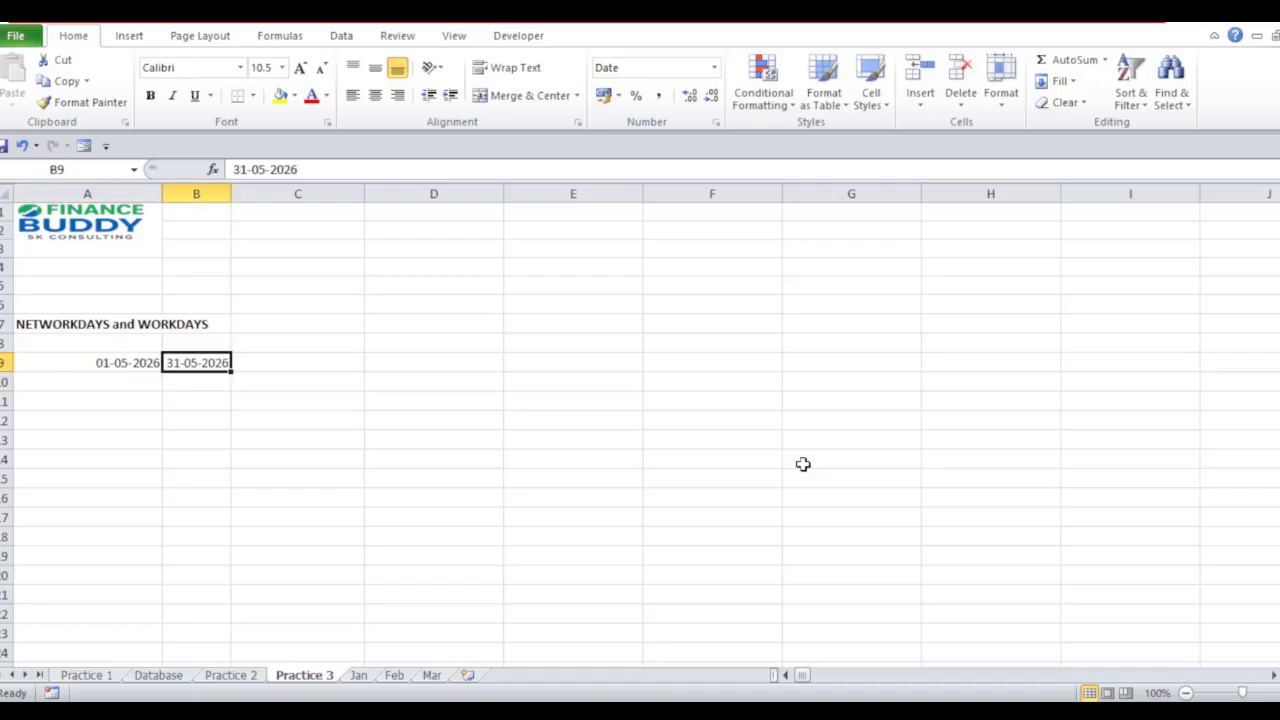
key(Left)
key(Right)
key(Down)
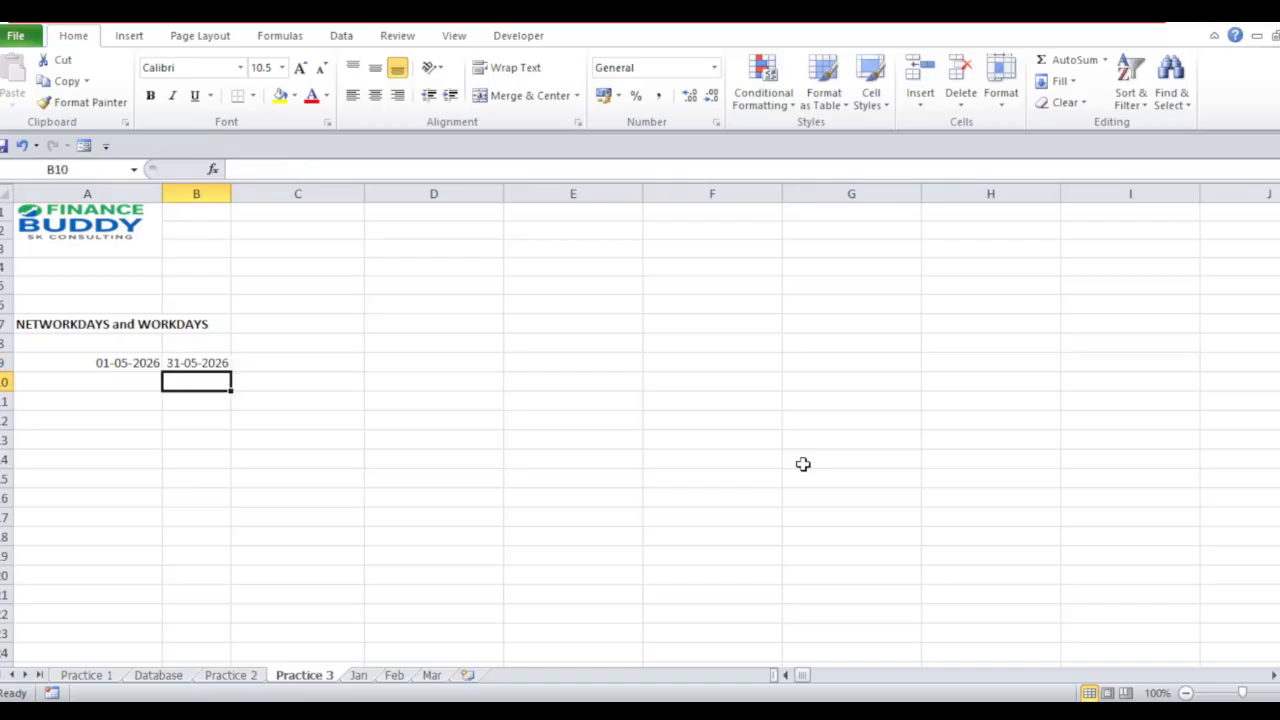
key(Left)
key(Down)
key(Right)
key(Right)
key(Left)
key(Left)
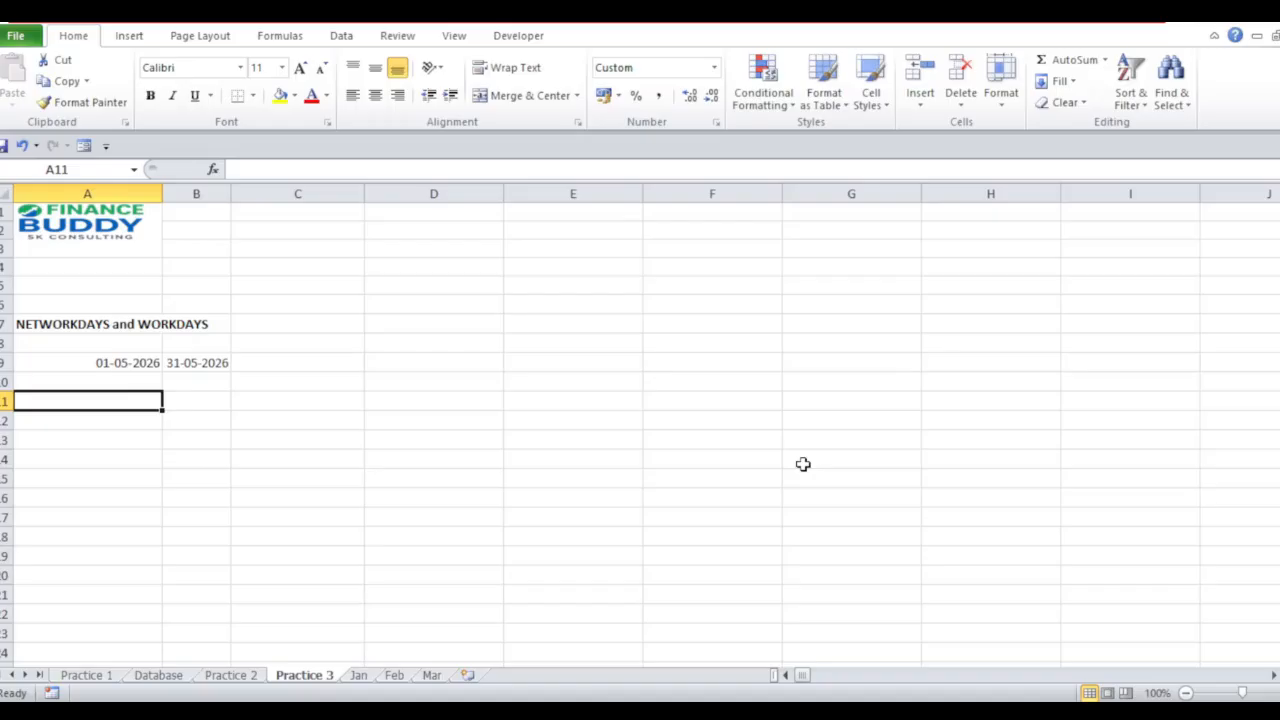
- Calculate the working days between the two dates in A11 with =NETWORKDAYS(A9,B9)
text(=NETWORKDAYS()
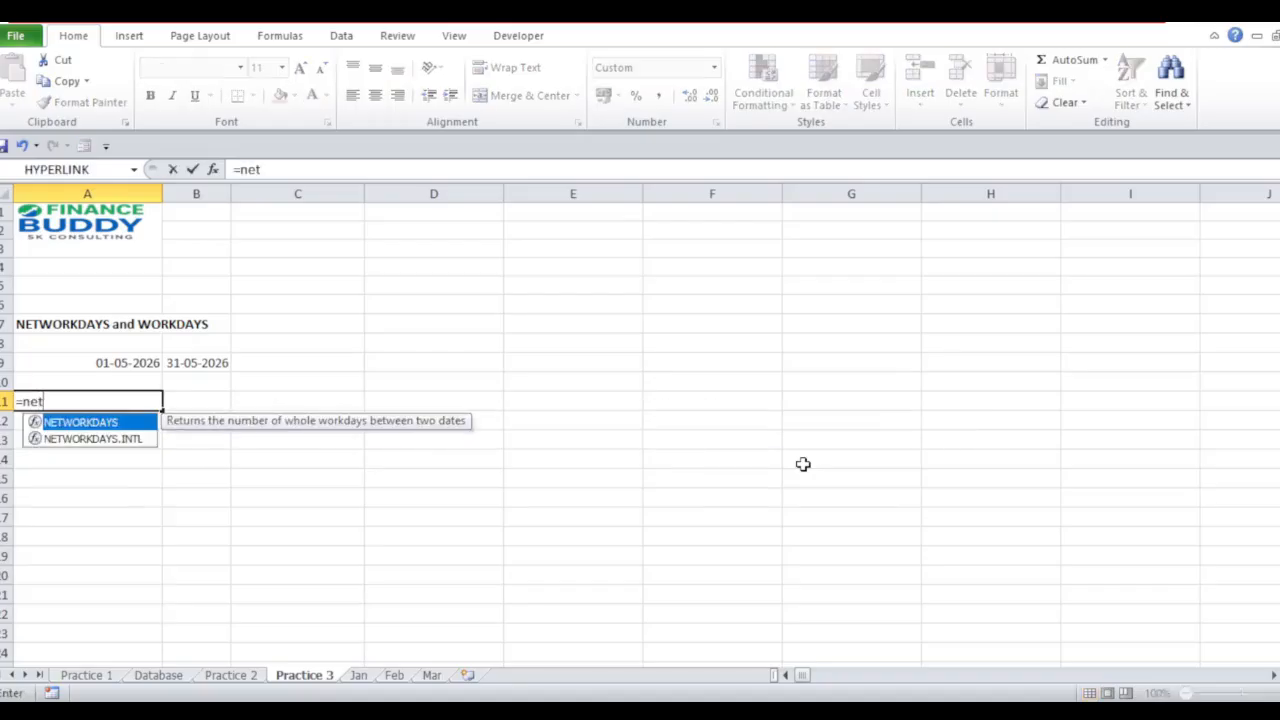
key(Up)
key(Up)
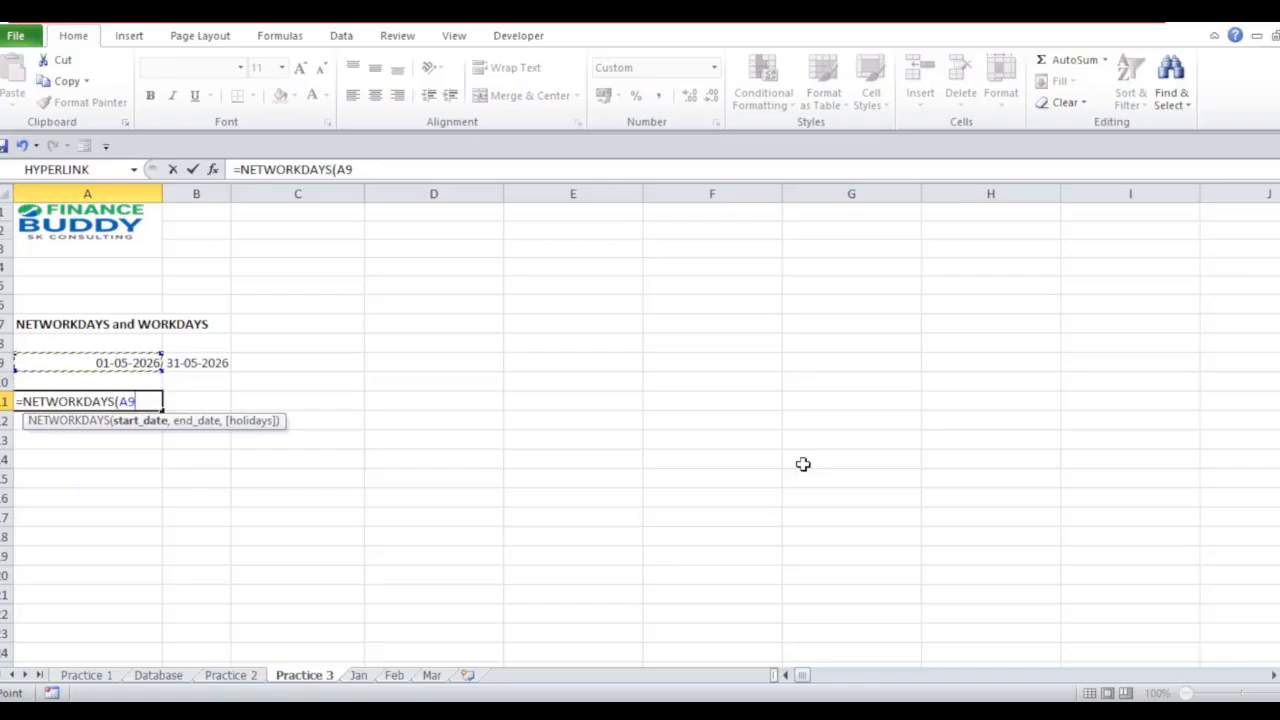
text(,)
key(Right)
key(Up)
key(Up)
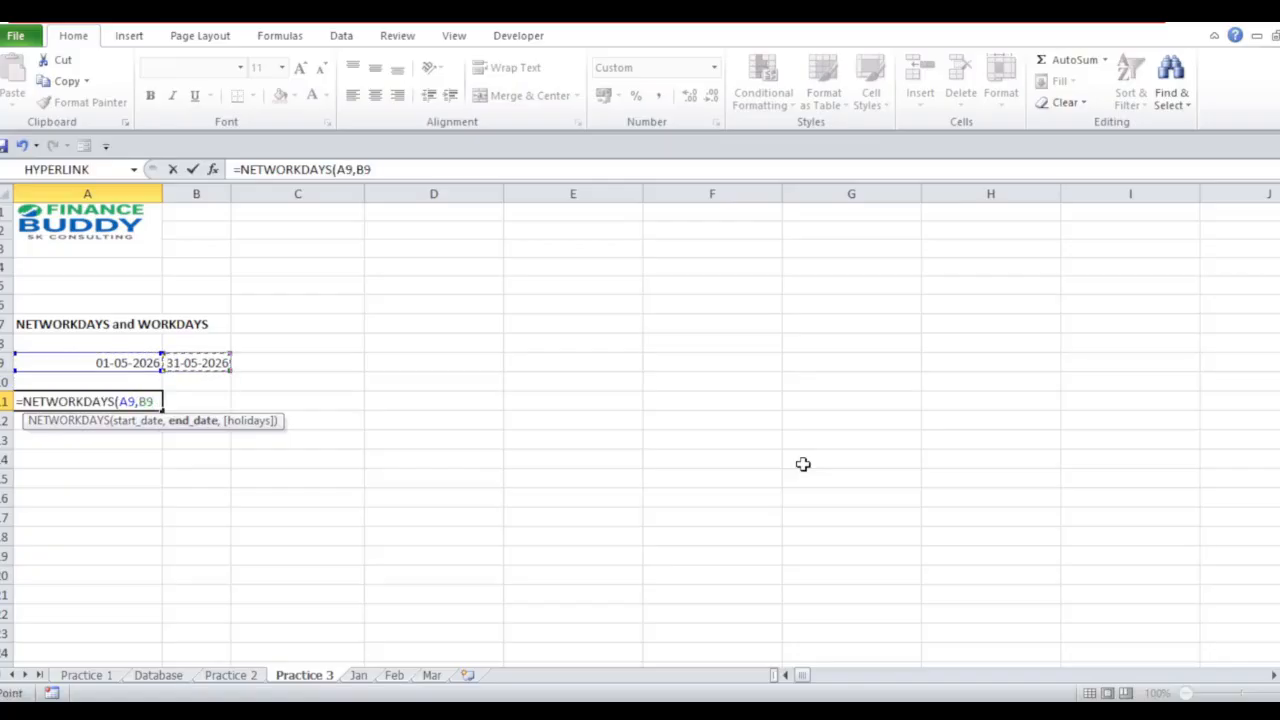
text())
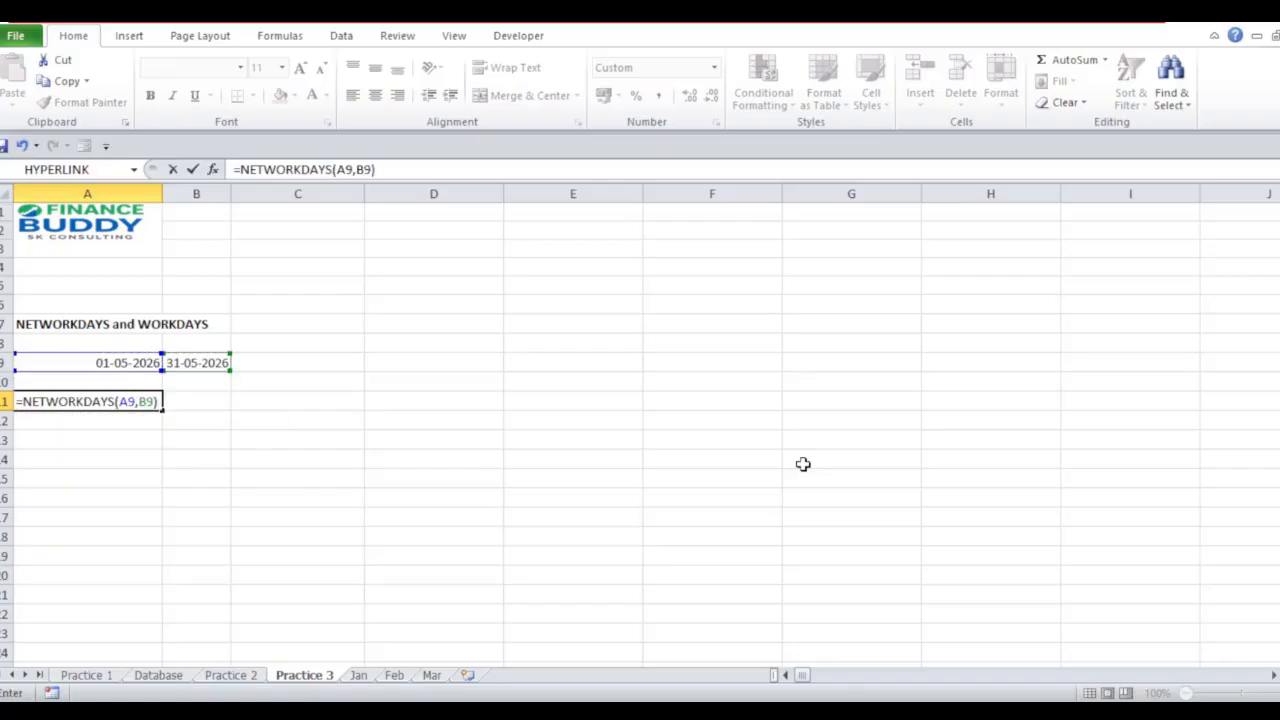
key(Return)
key(Up)
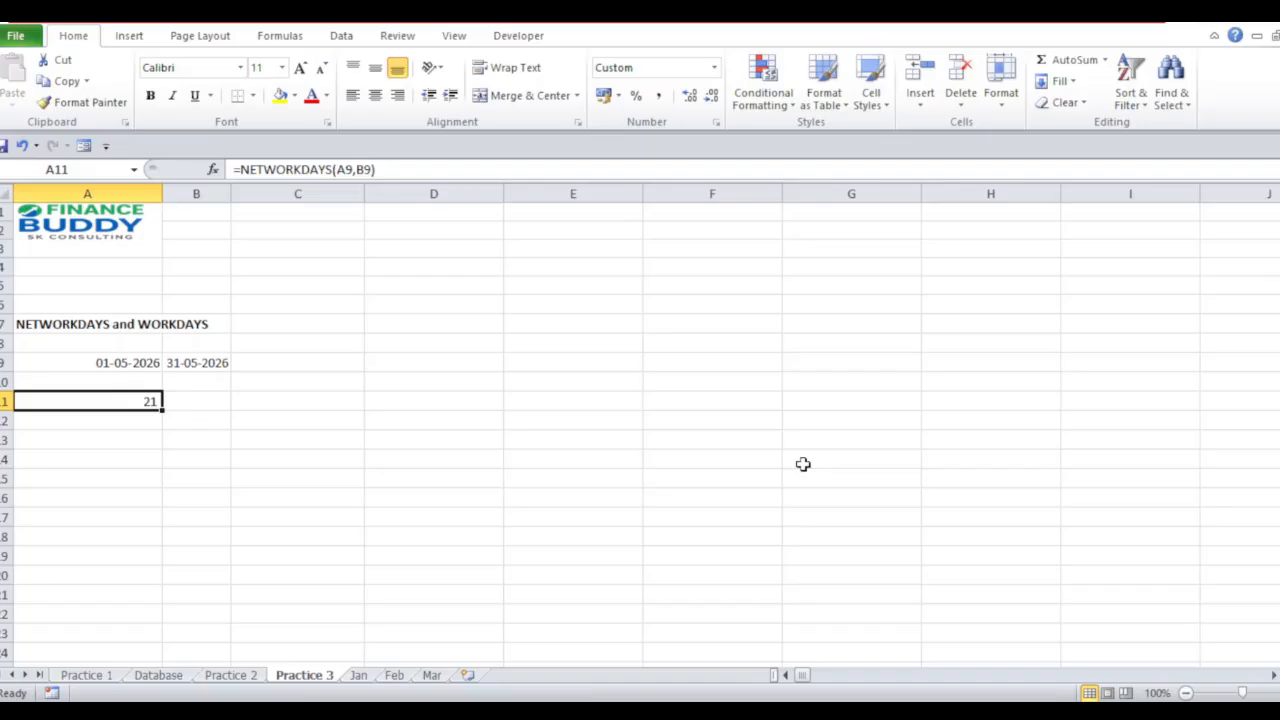
key(Right)
key(Right)
key(Left)
key(Left)
- Enter =WORKDAY(A9,9) in C11 to find the date nine working days after the start date
key(Right)
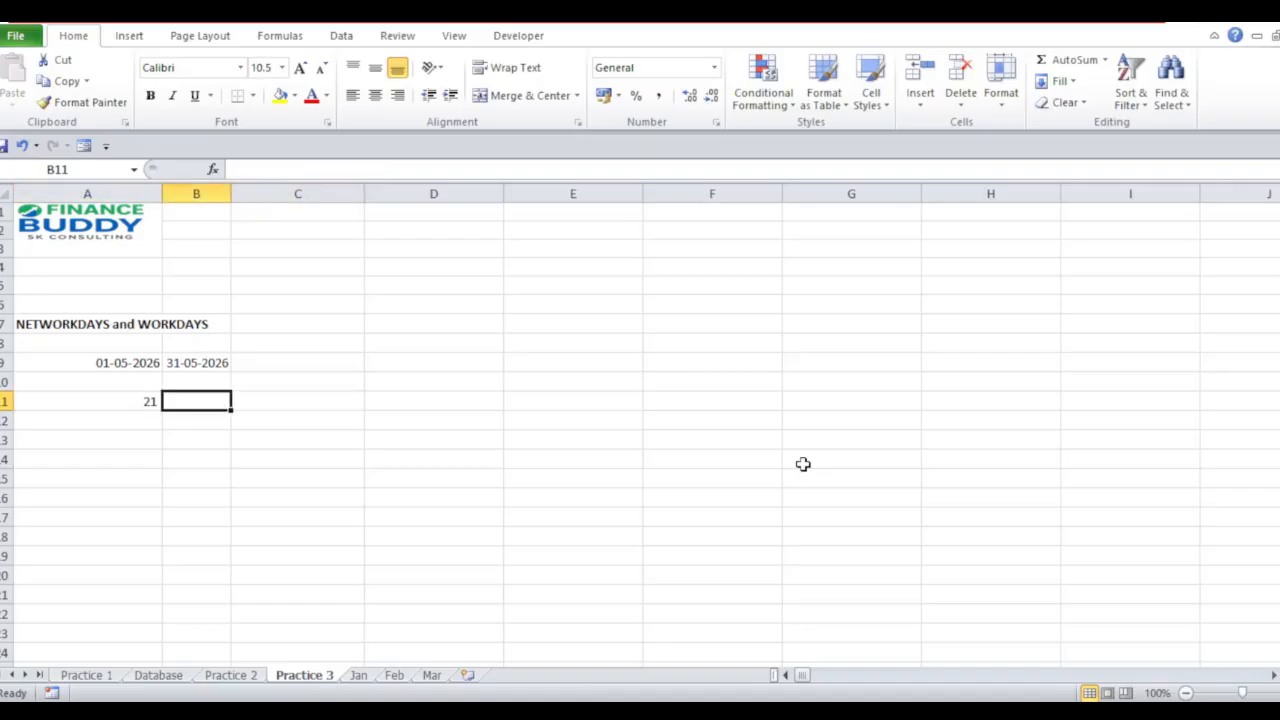
key(Right)
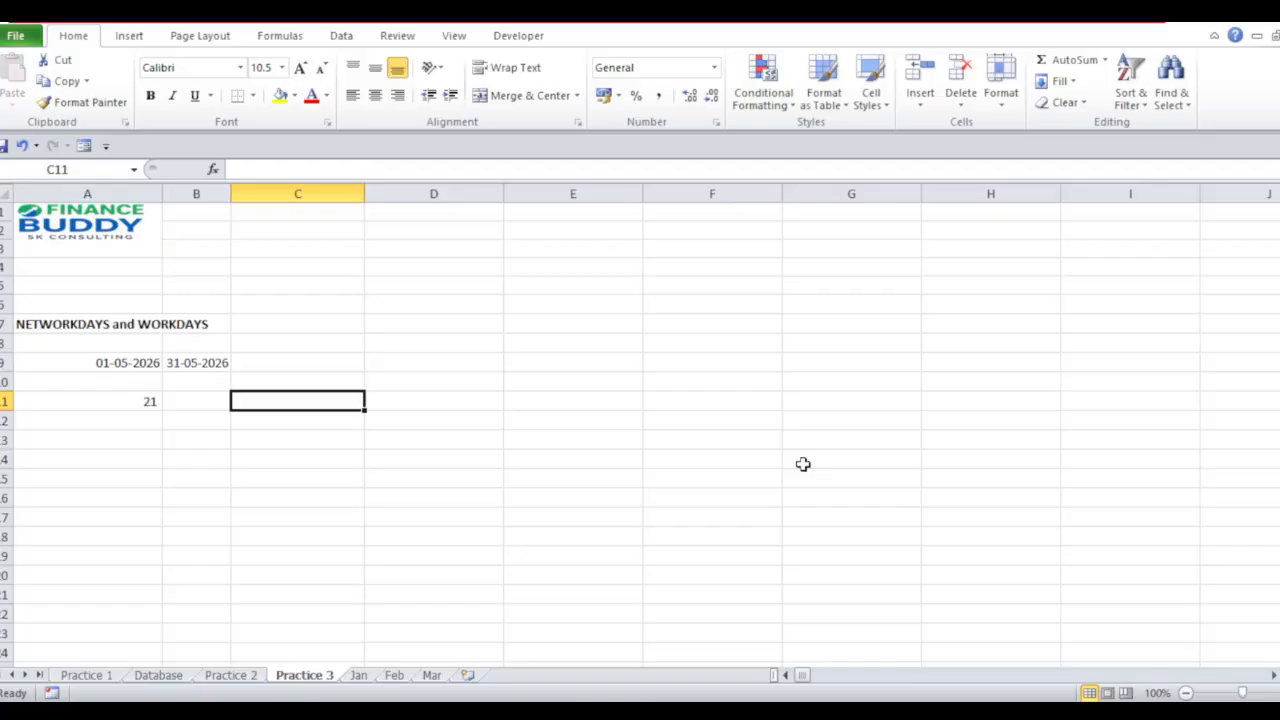
text(=)
key(Escape)
text(=)
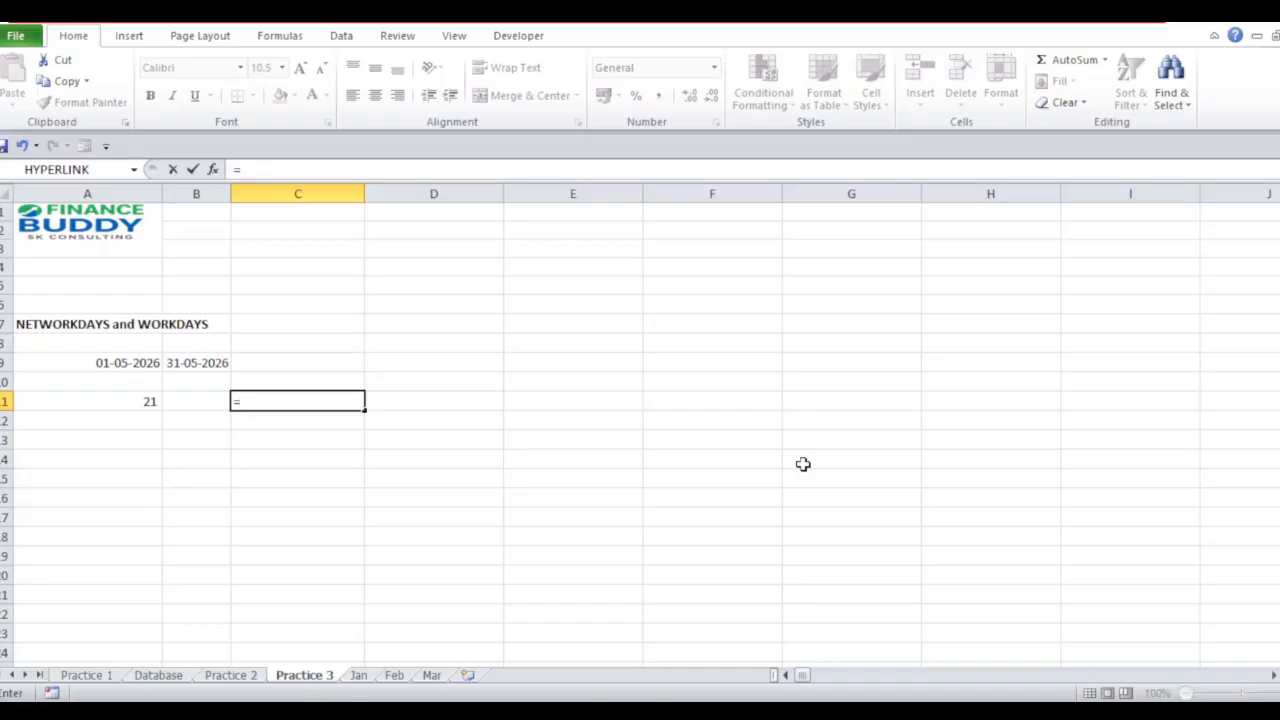
text(work)
key(Tab)
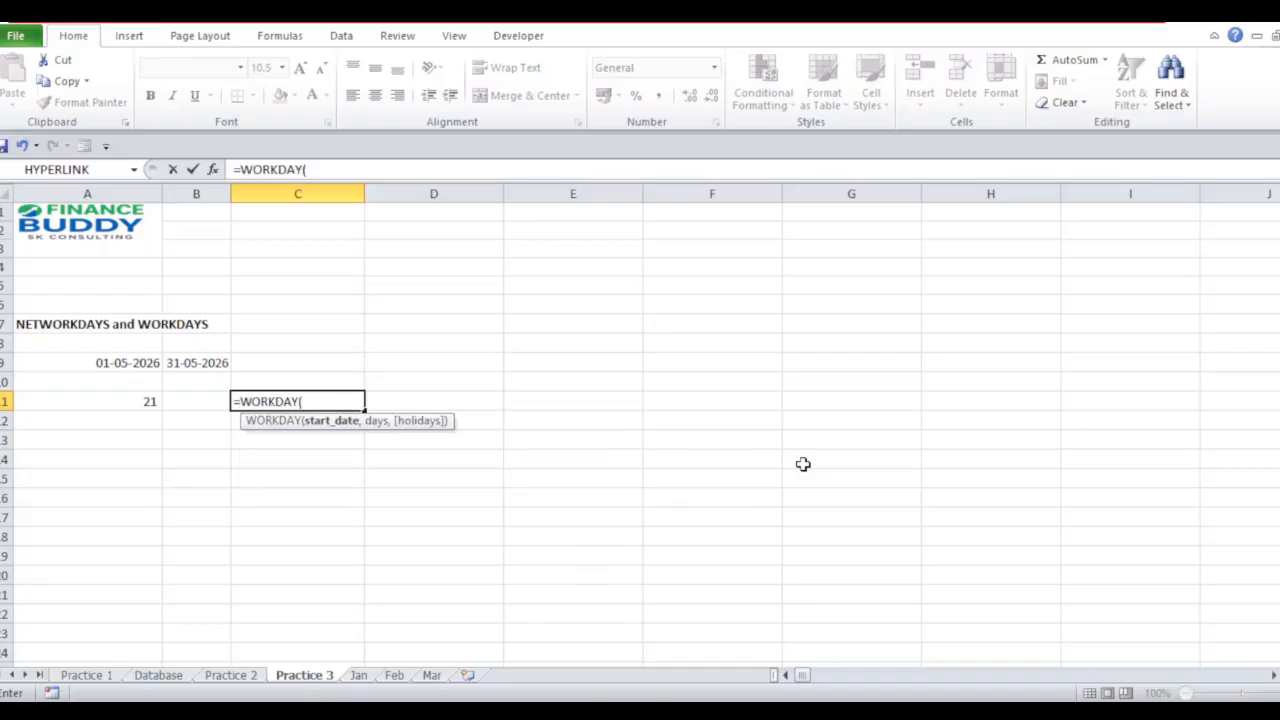
key(Left)
key(Left)
key(Up)
key(Up)
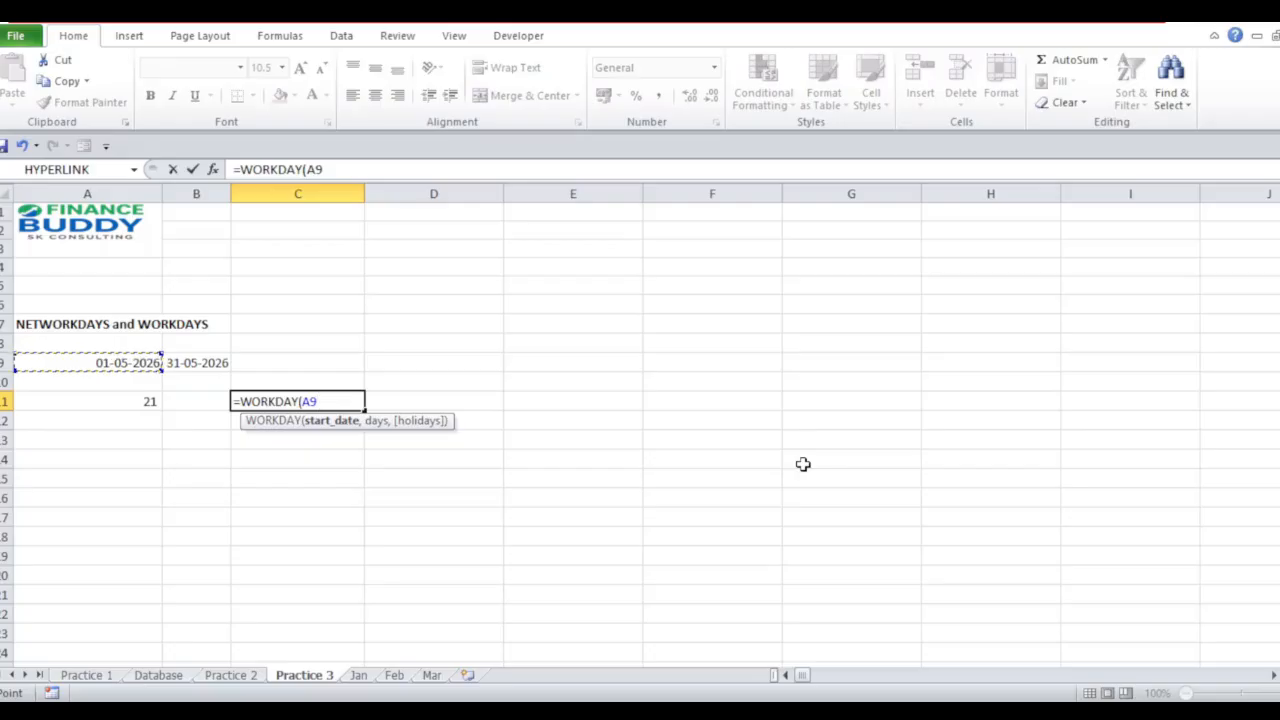
text(,)
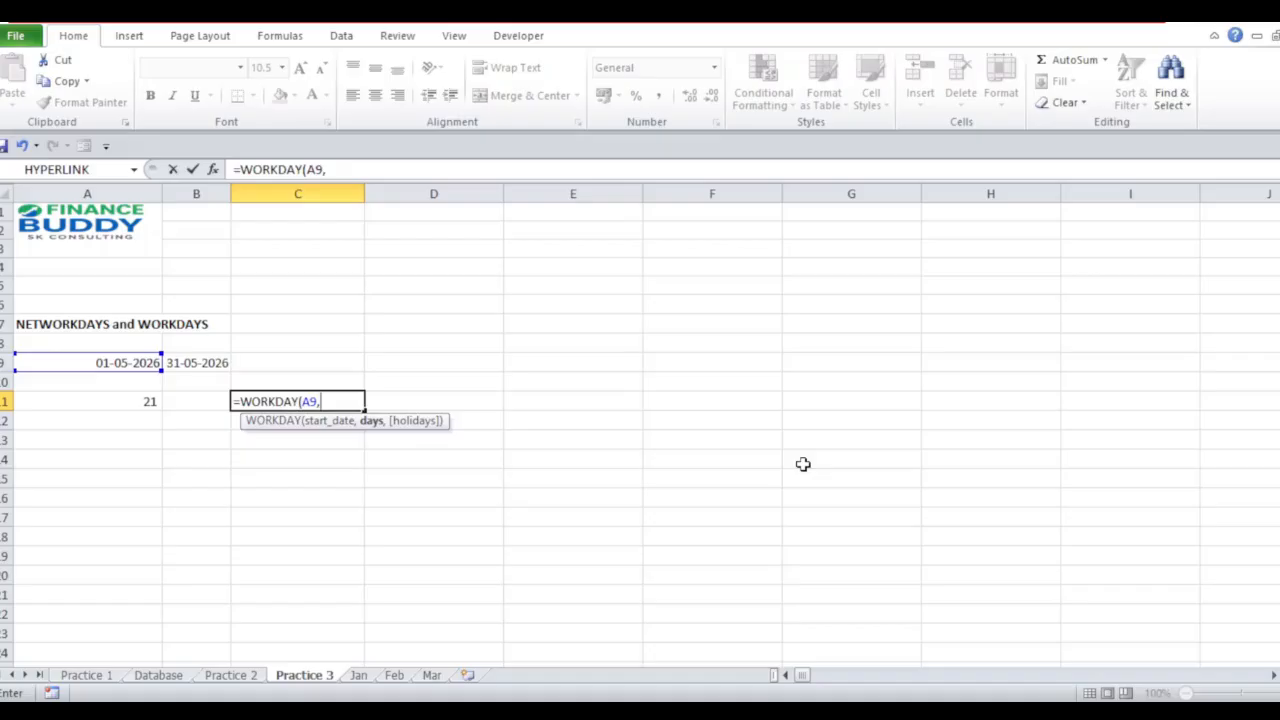
text(9))
key(Return)
- Format the WORKDAY result in C11 as Short Date
key(Up)
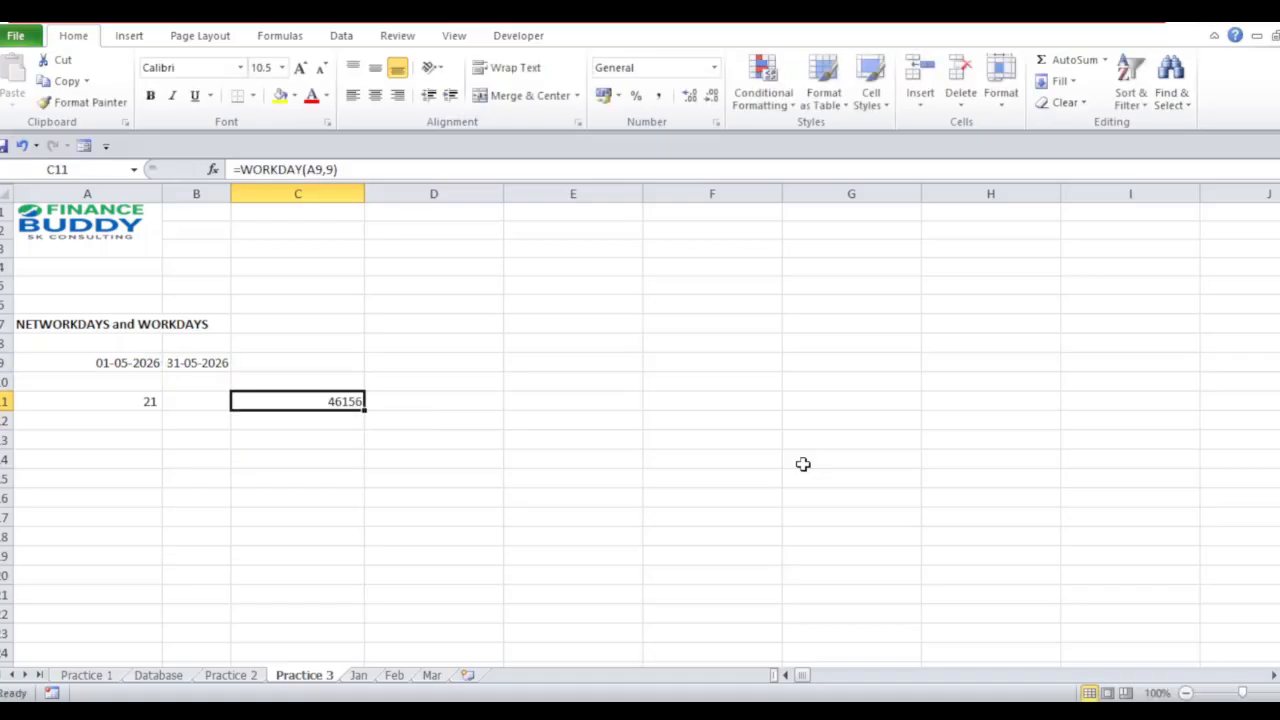
click(714, 67)
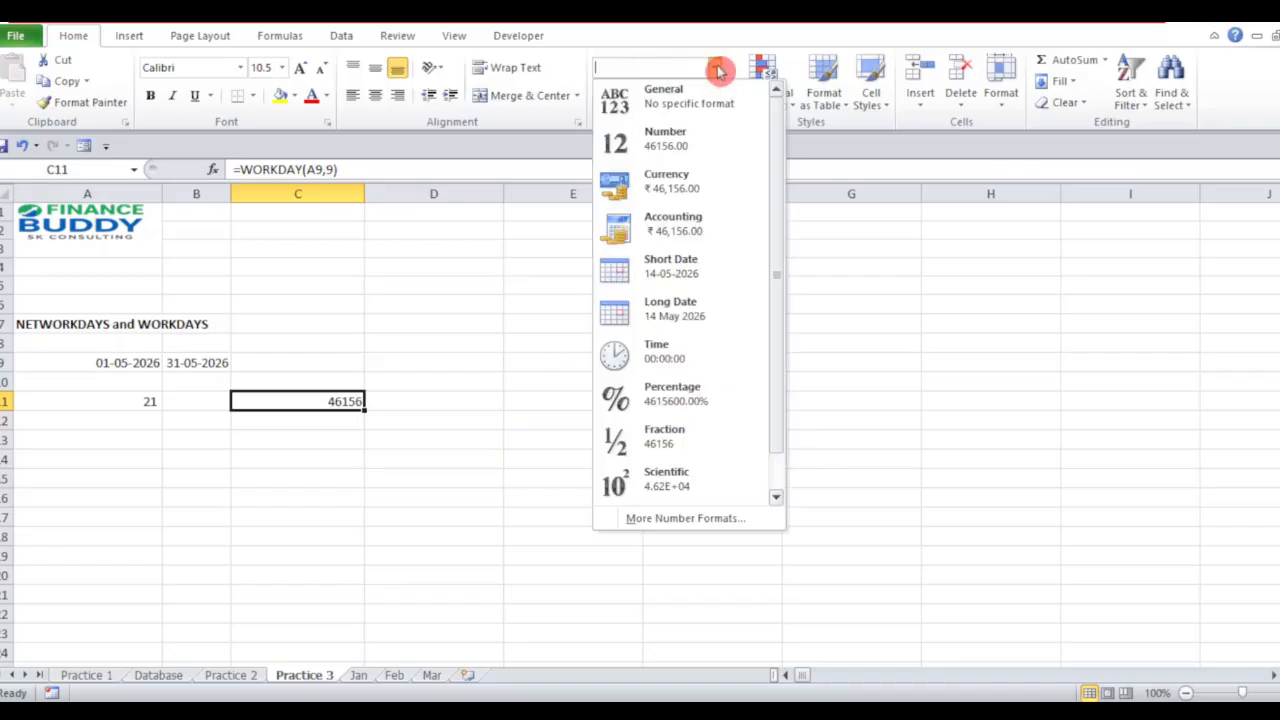
click(688, 260)
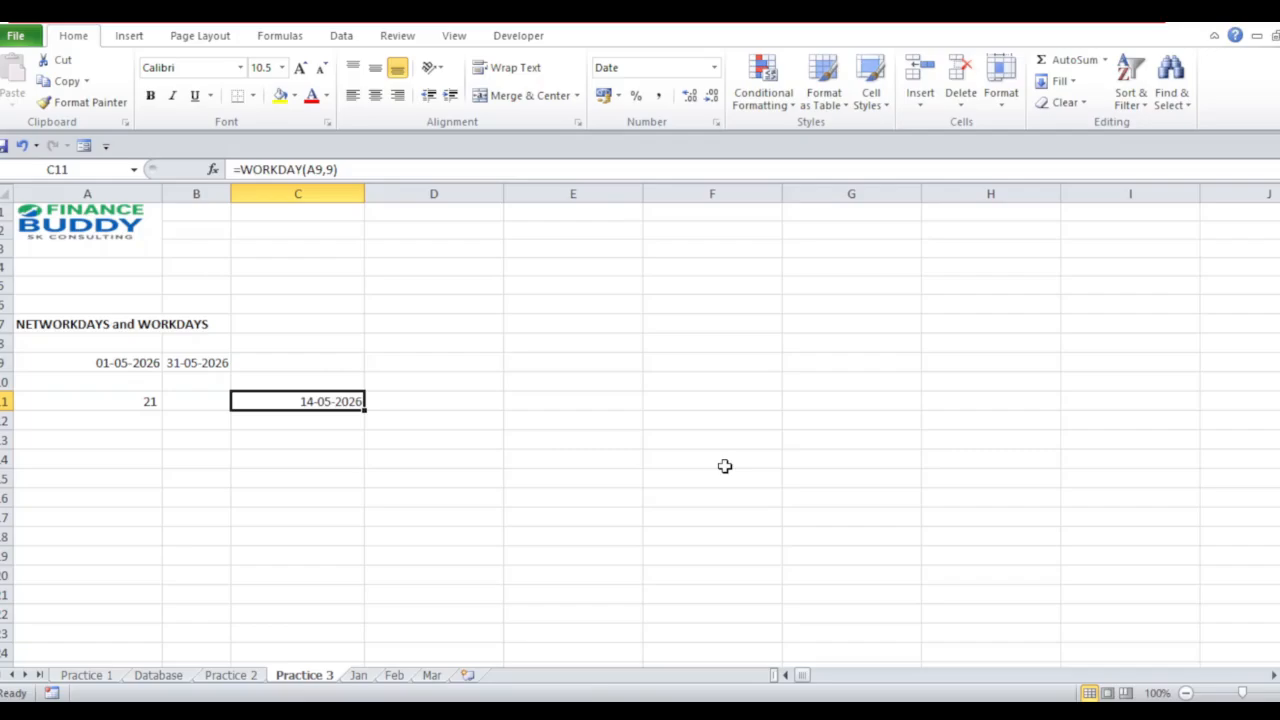
key(Left)
key(Right)
key(Left)
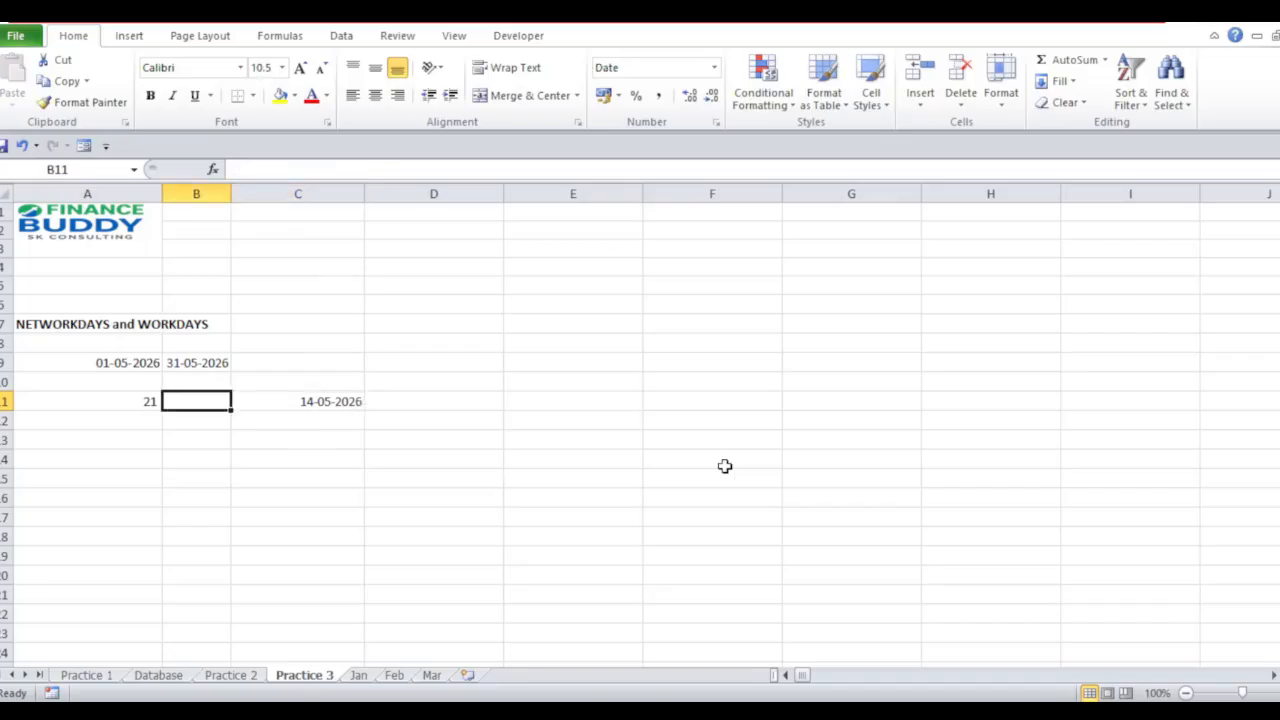
key(Right)
key(Left)
key(Left)
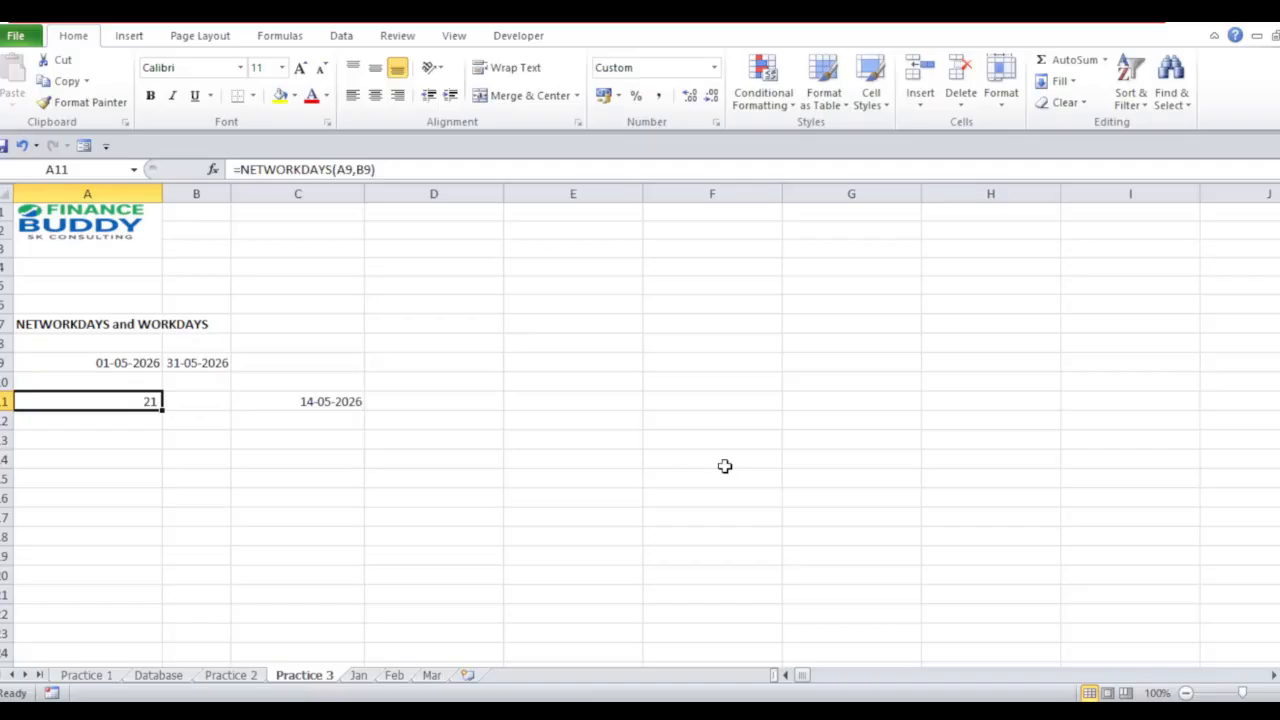
- Add the heading Holidays in E9 and make it bold
key(Right)
key(Right)
key(Right)
key(Right)
key(Up)
key(Up)
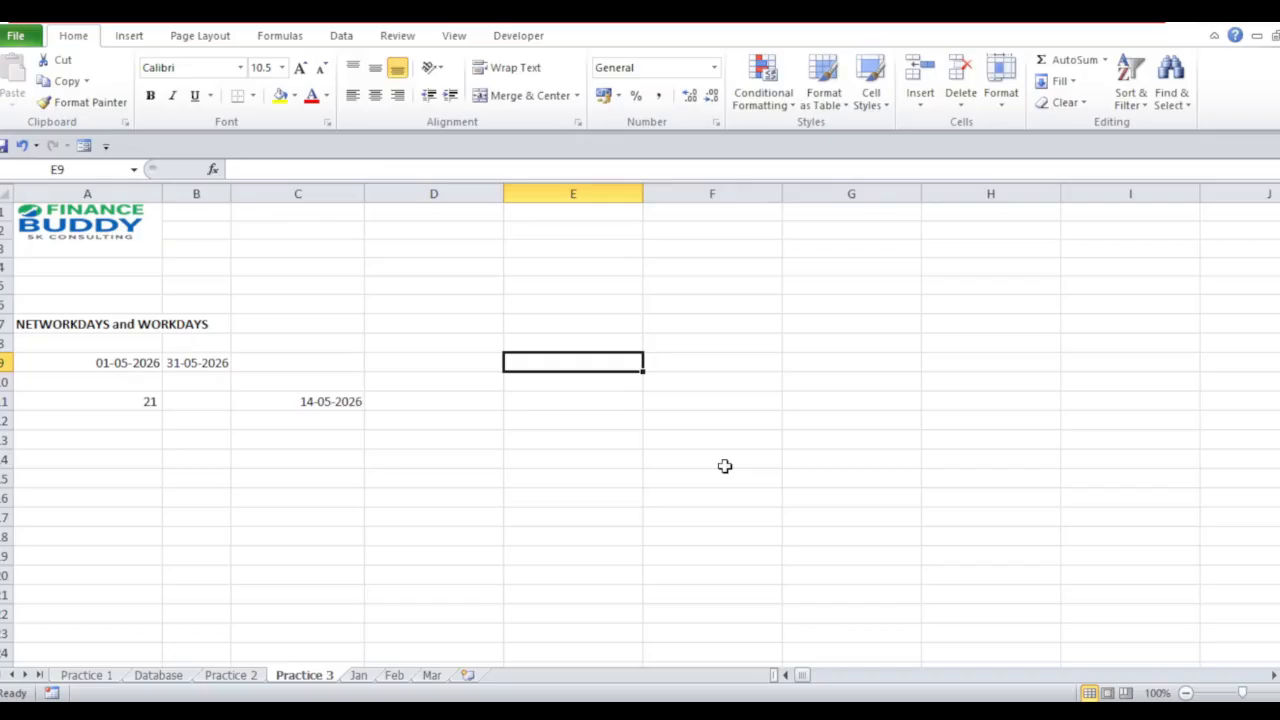
text(Holidays)
key(Return)
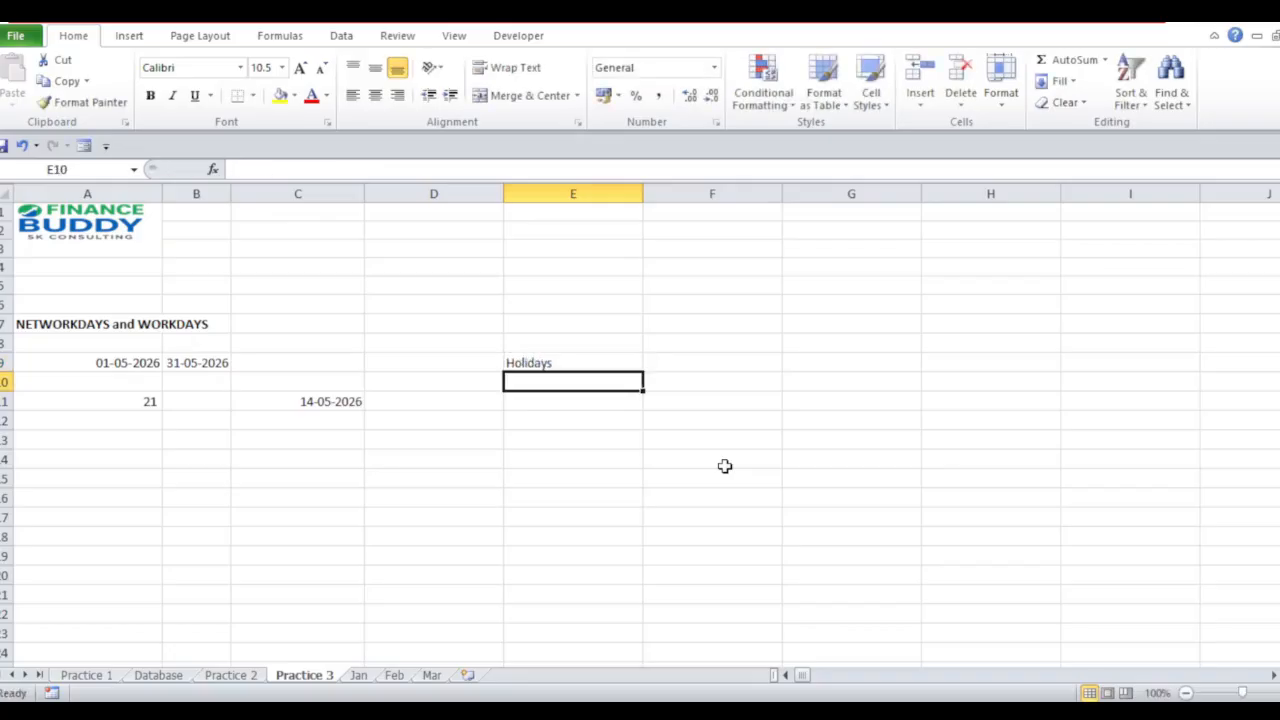
key(Up)
key(ctrl+b)
- Enter the holiday date 26-05-2026 in E10 under the Holidays heading
key(Down)
text(26/05.)
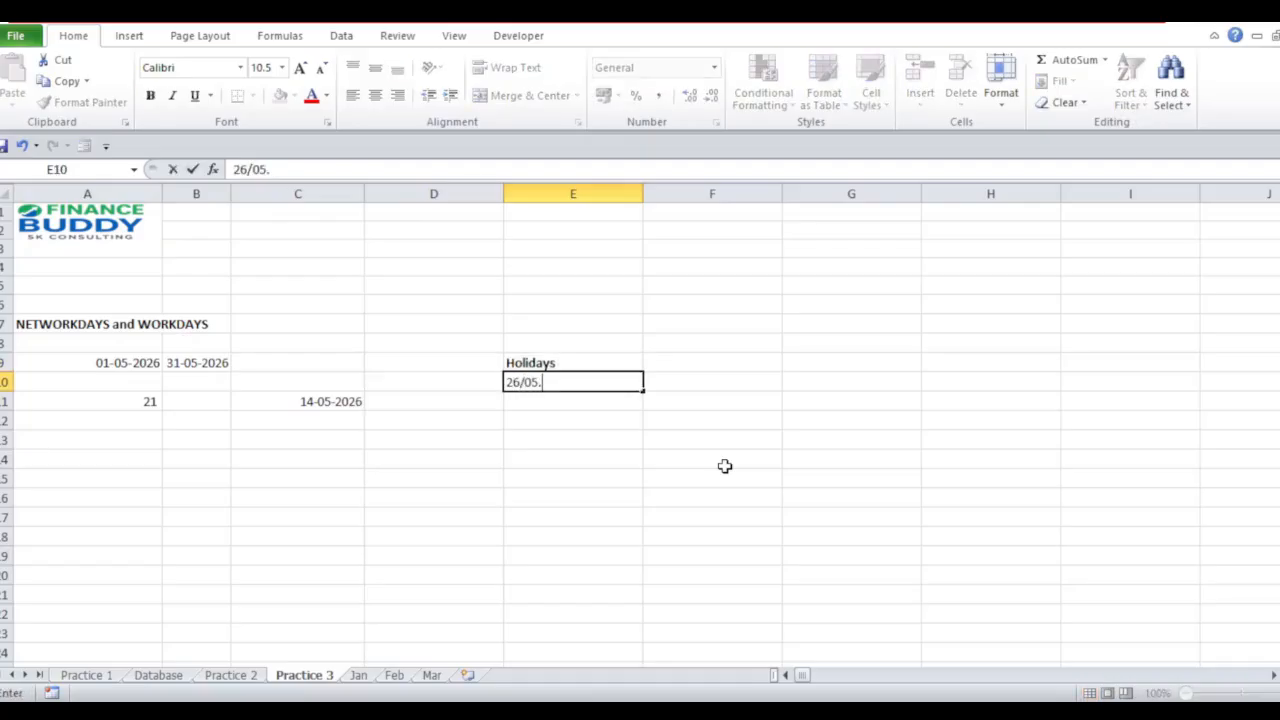
key(BackSpace)
text(/202)
text(6)
key(Return)
key(Up)
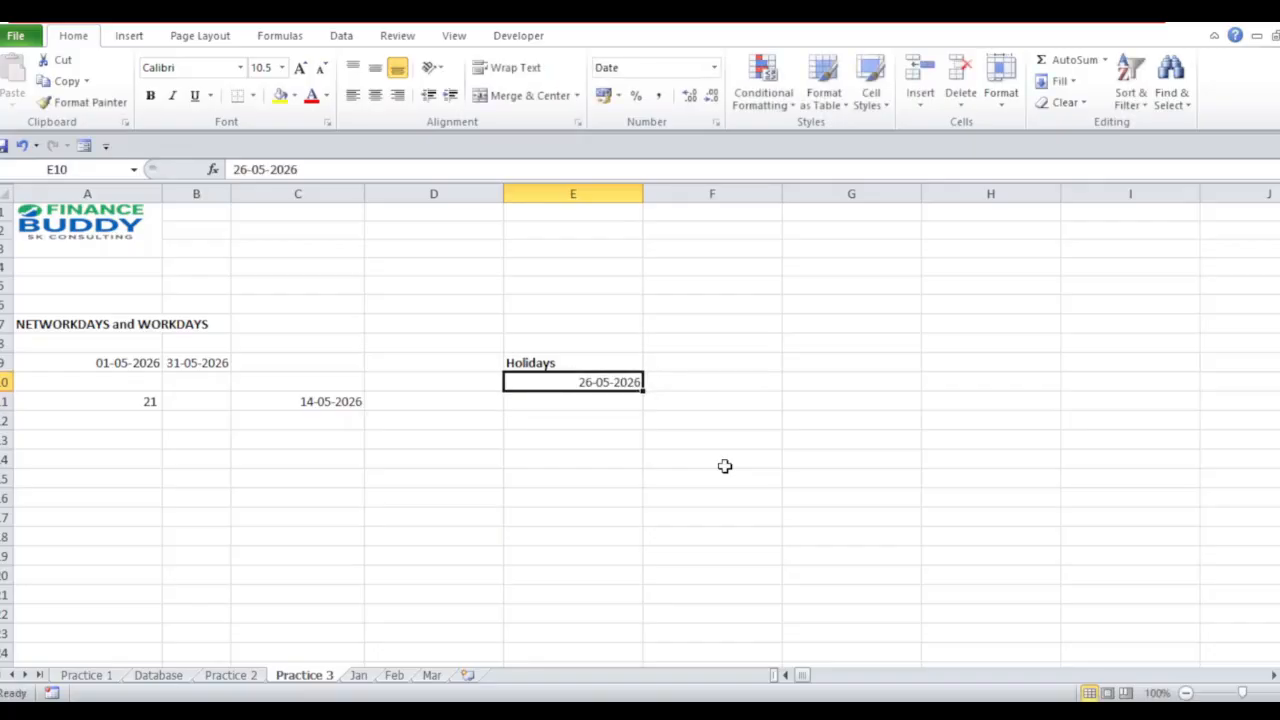
- Enter the holiday date 06-05-2026 in E12 and move it up to E11
key(Down)
key(Down)
key(Up)
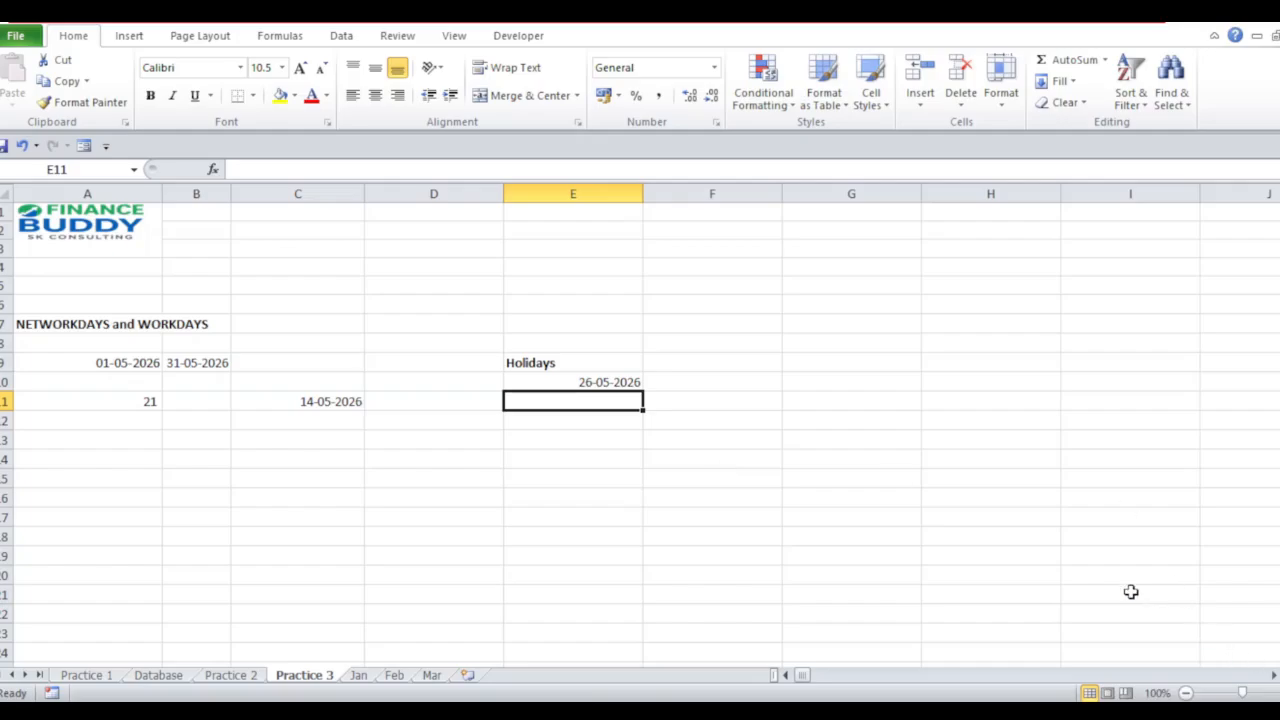
key(Down)
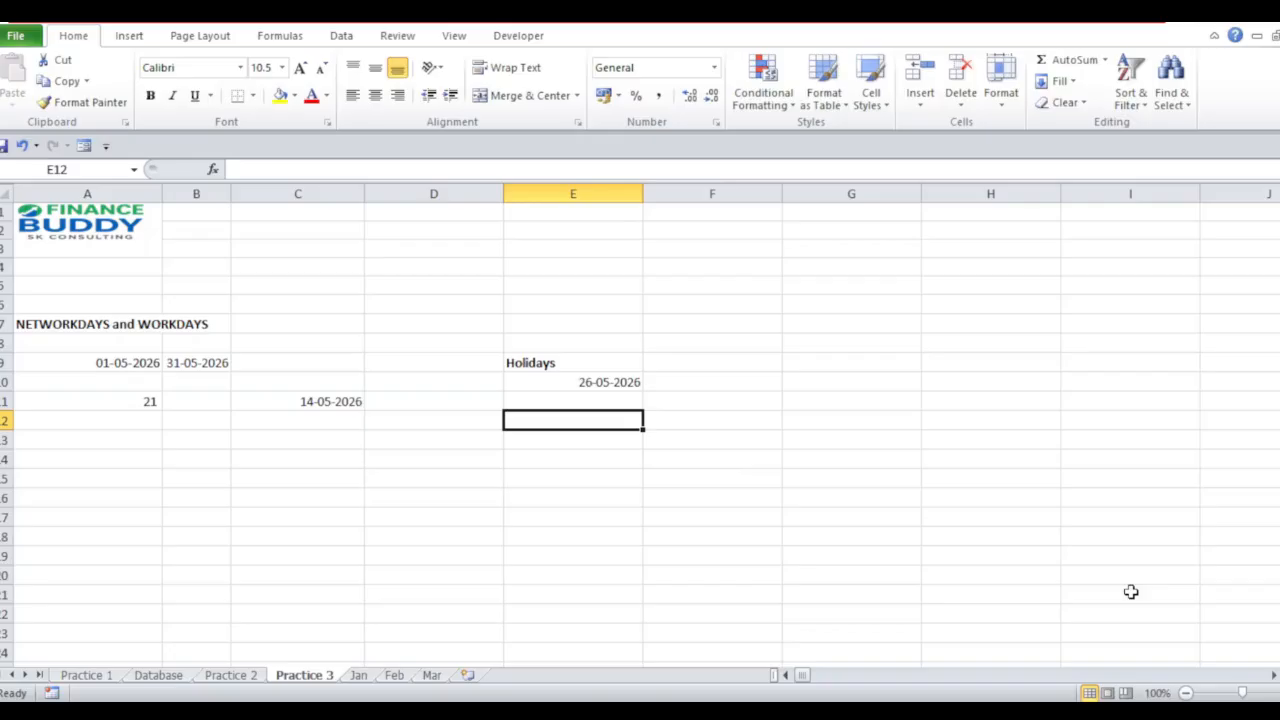
text(06)
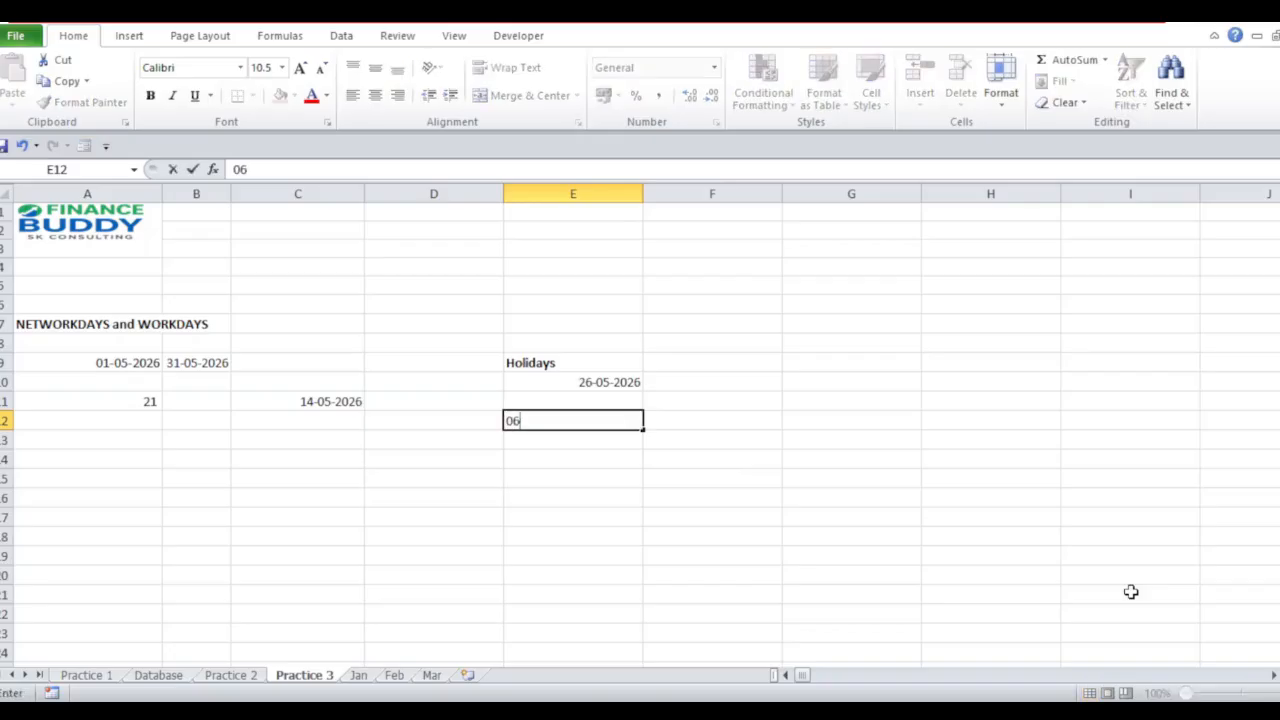
text(/05/2026)
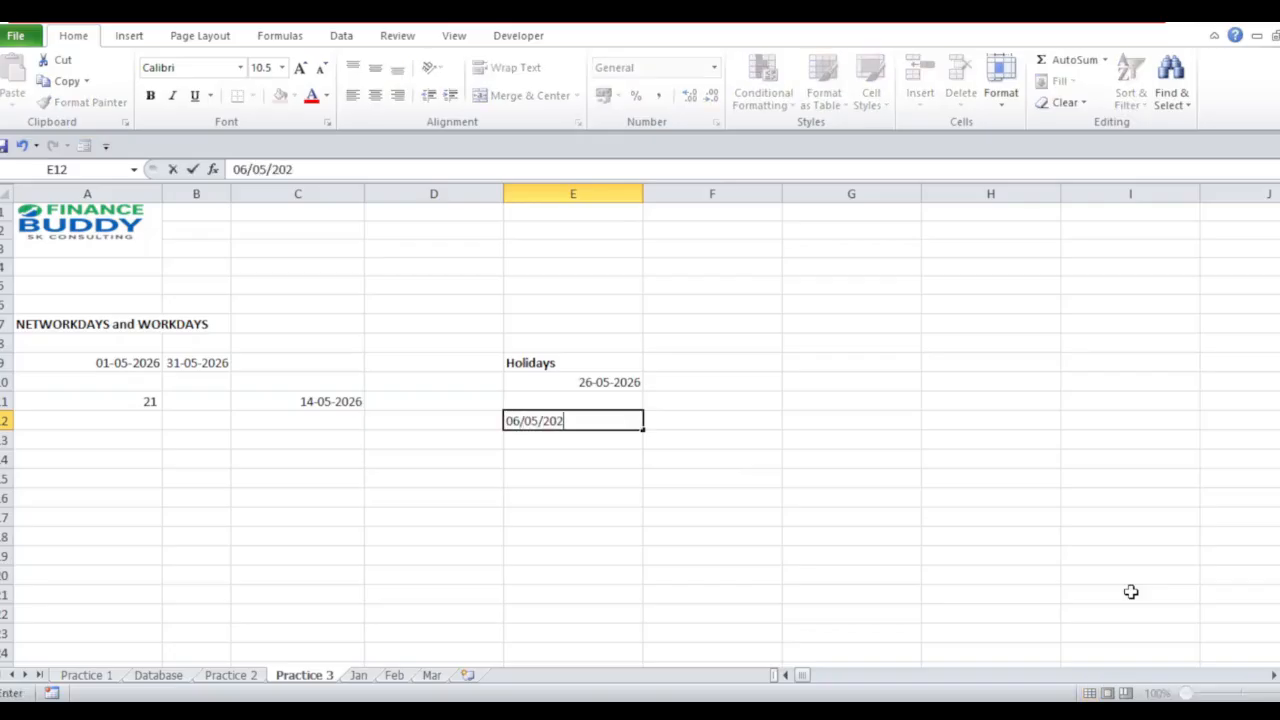
key(Return)
key(Up)
key(ctrl+x)
key(Up)
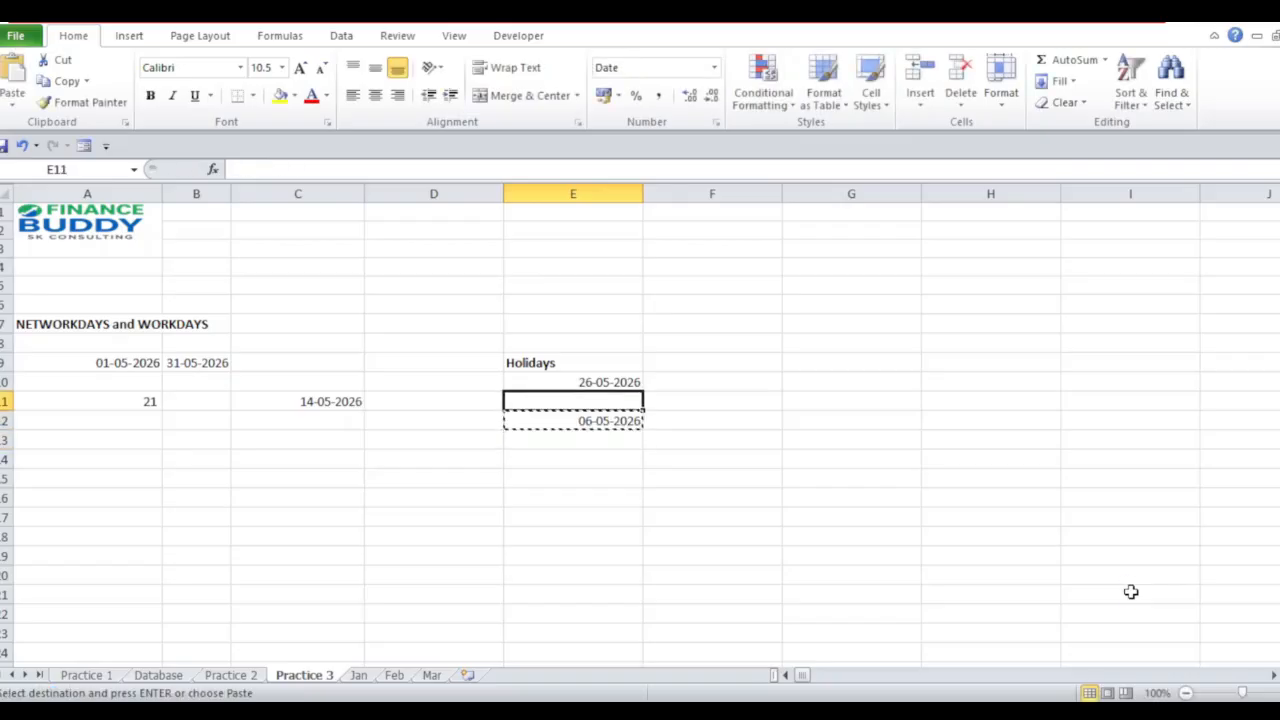
key(ctrl+v)
- Begin a NETWORKDAYS formula in A13 with A9 as the start date and B9 as the end date
key(ctrl+Left)
key(ctrl+Left)
key(Down)
key(Down)
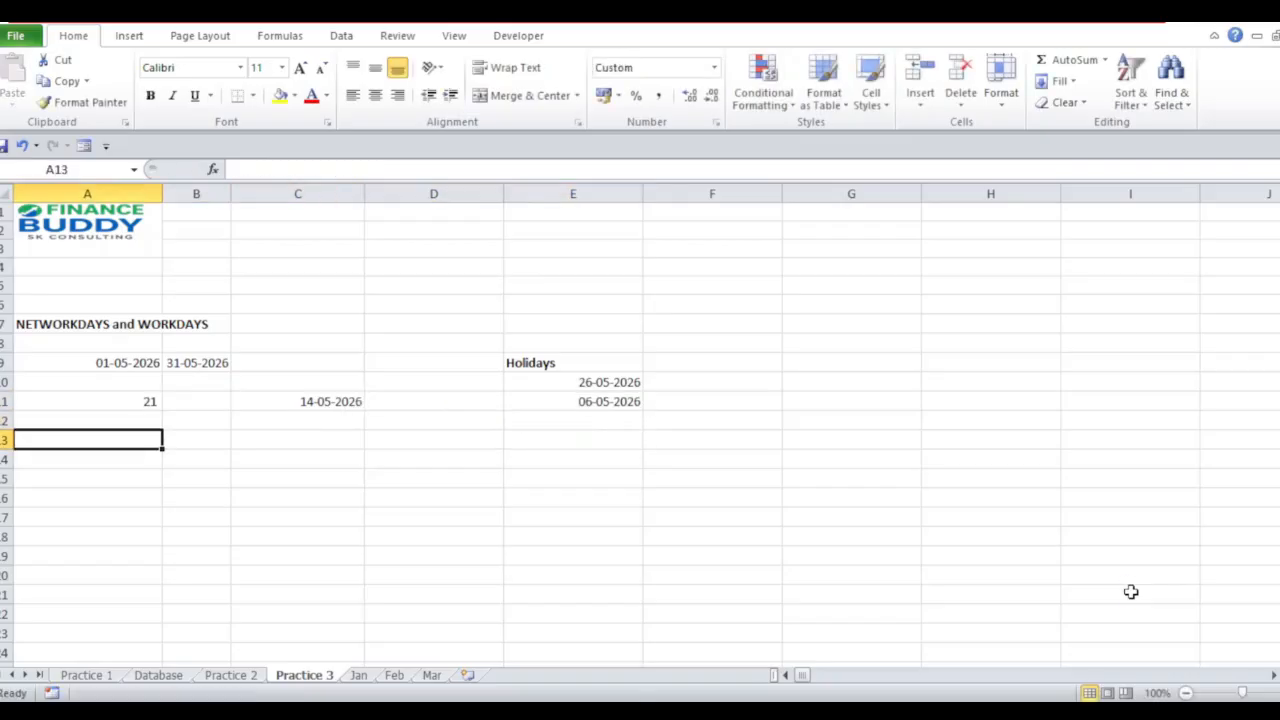
text(=net)
key(Tab)
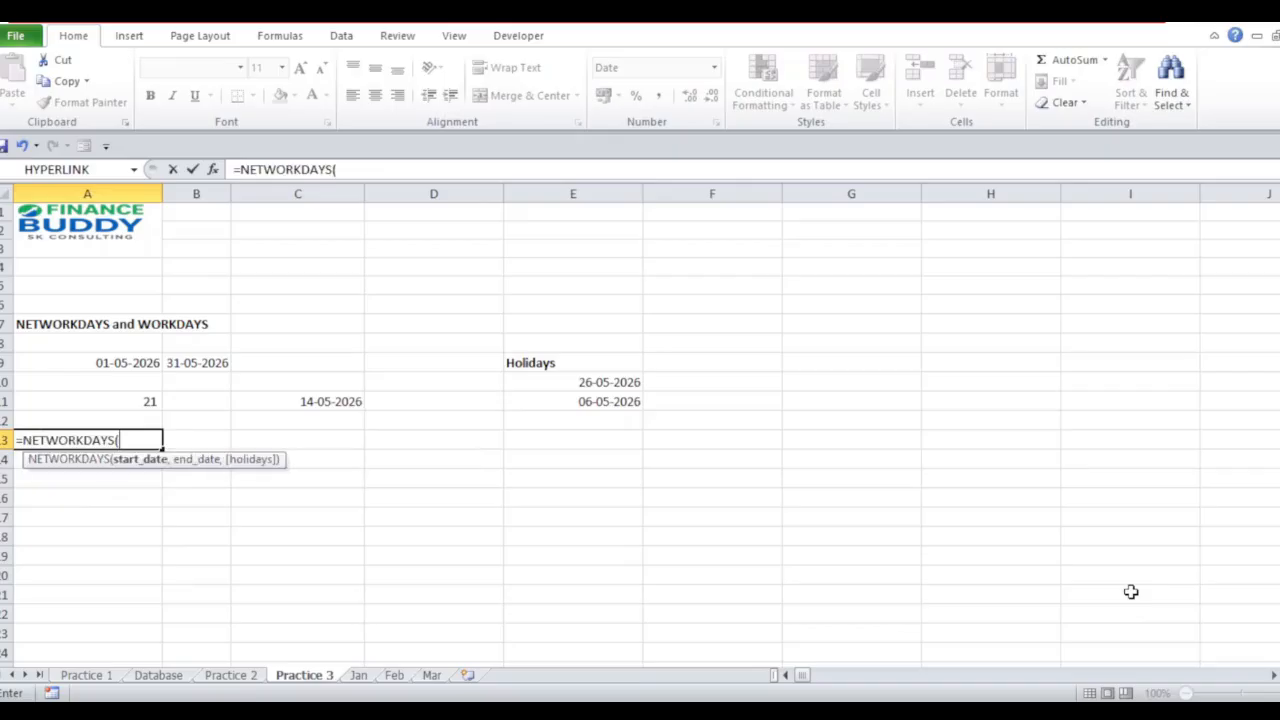
key(Up)
key(Up)
key(Up)
key(Up)
text(,)
key(Right)
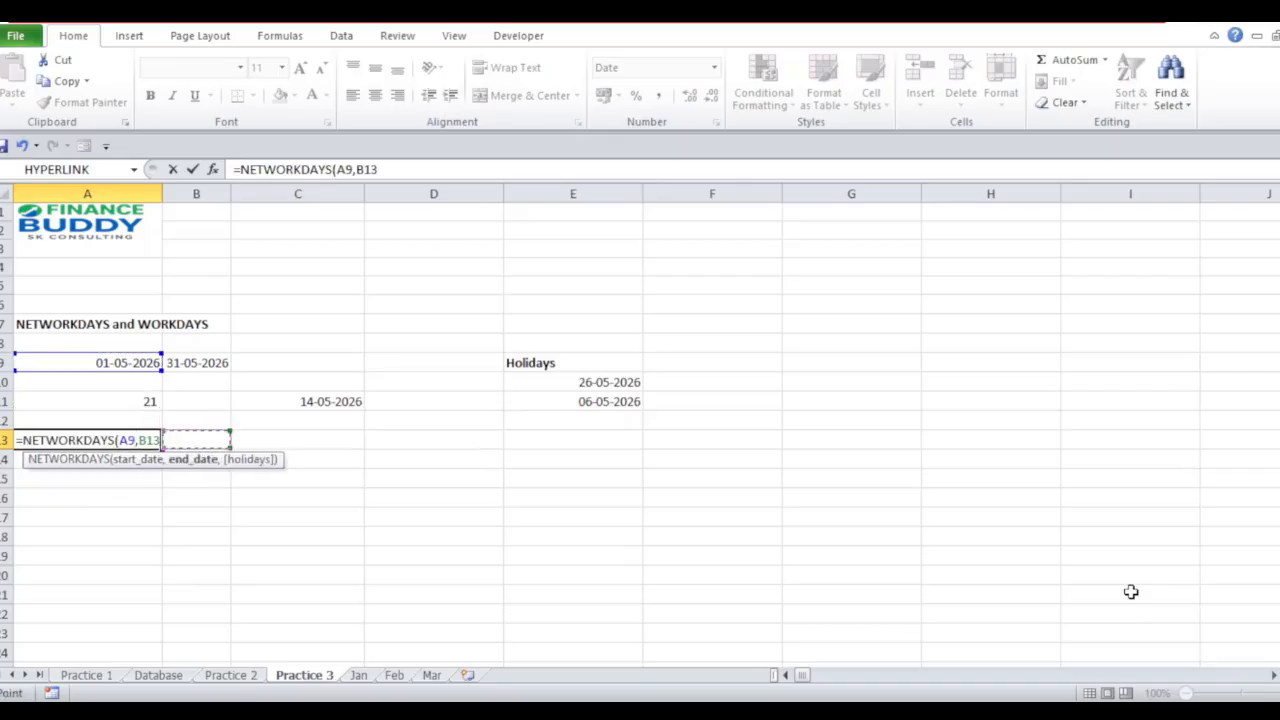
key(Up)
key(Up)
key(Up)
key(Up)
text(,)
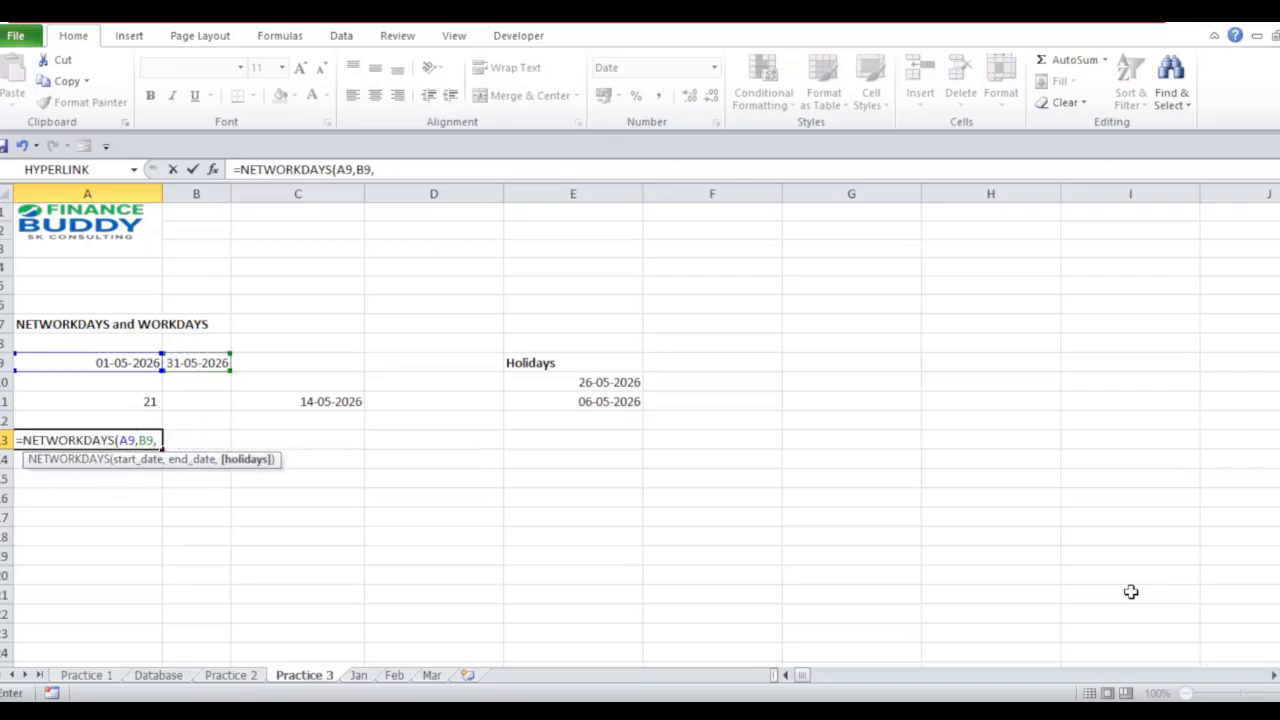
- Use E10:E11 as the holidays argument and complete the formula as =NETWORKDAYS(A9,B9,E10:E11)
key(Right)
key(Right)
key(Right)
key(Right)
key(Up)
key(Up)
key(Up)
key(shift+Down)
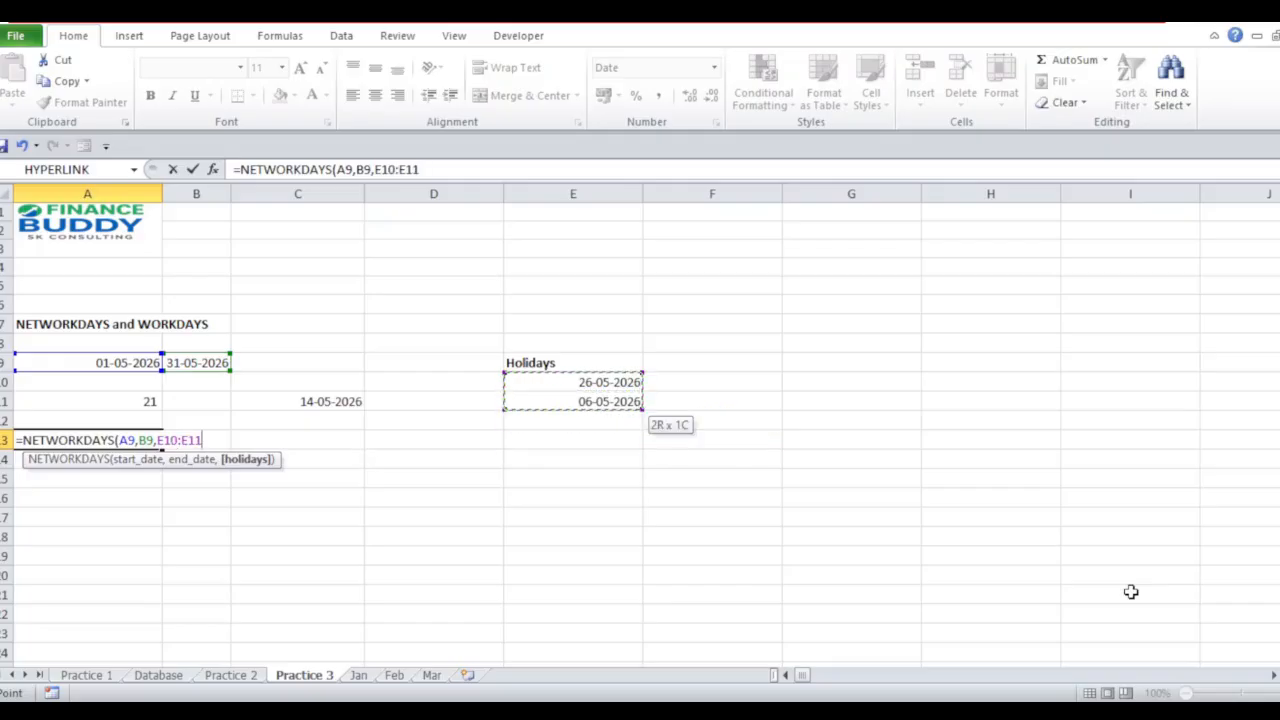
text())
key(Return)
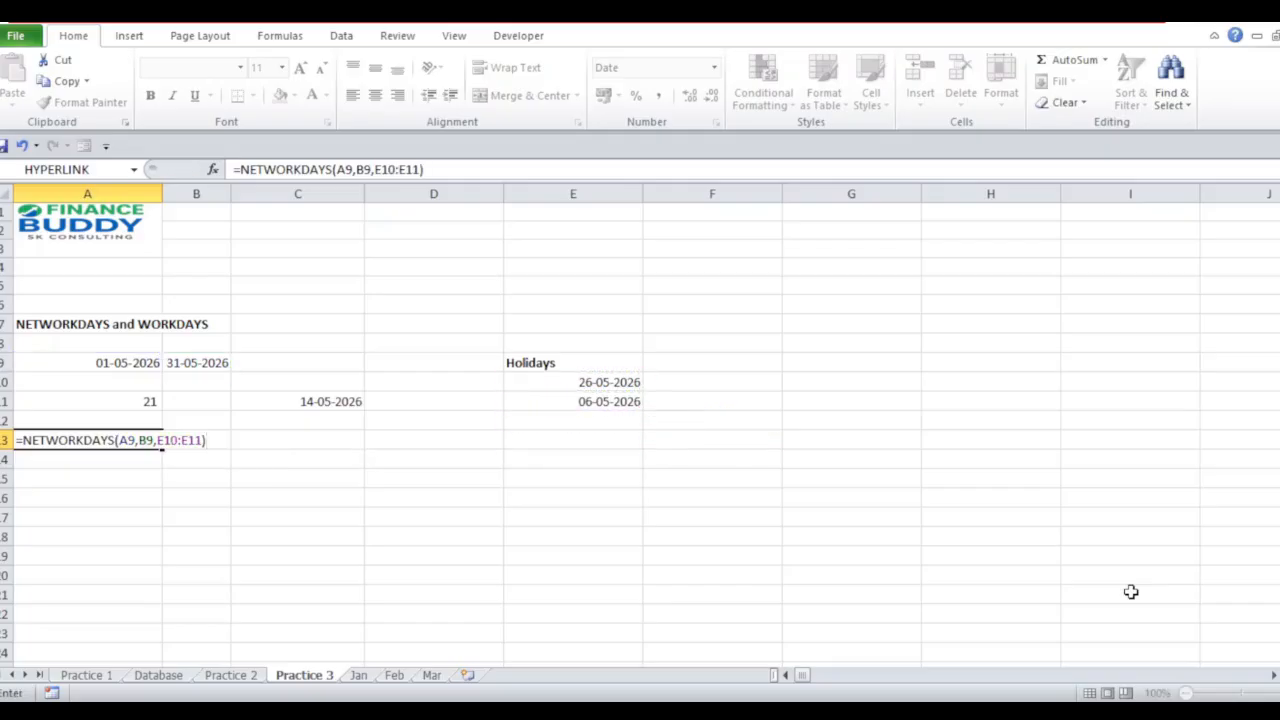
- Format the NETWORKDAYS result in A13 as a plain number with no decimal places
key(Up)
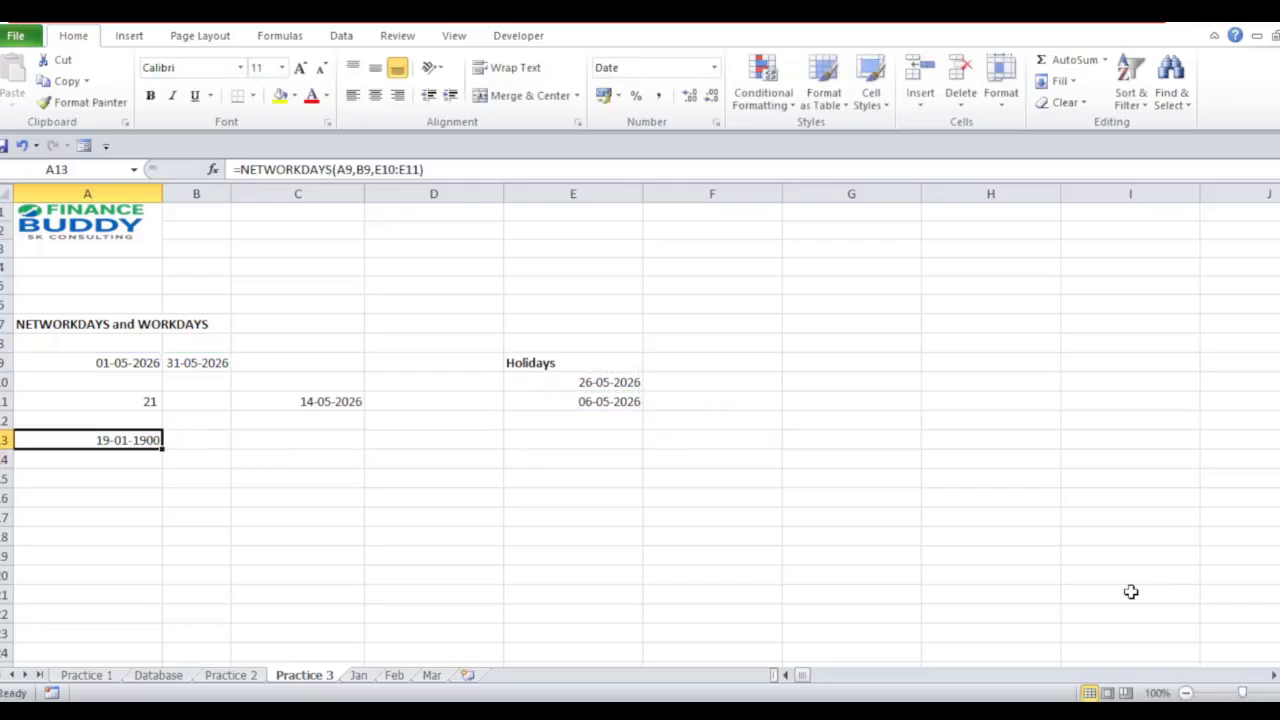
click(658, 95)
double_click(713, 99)
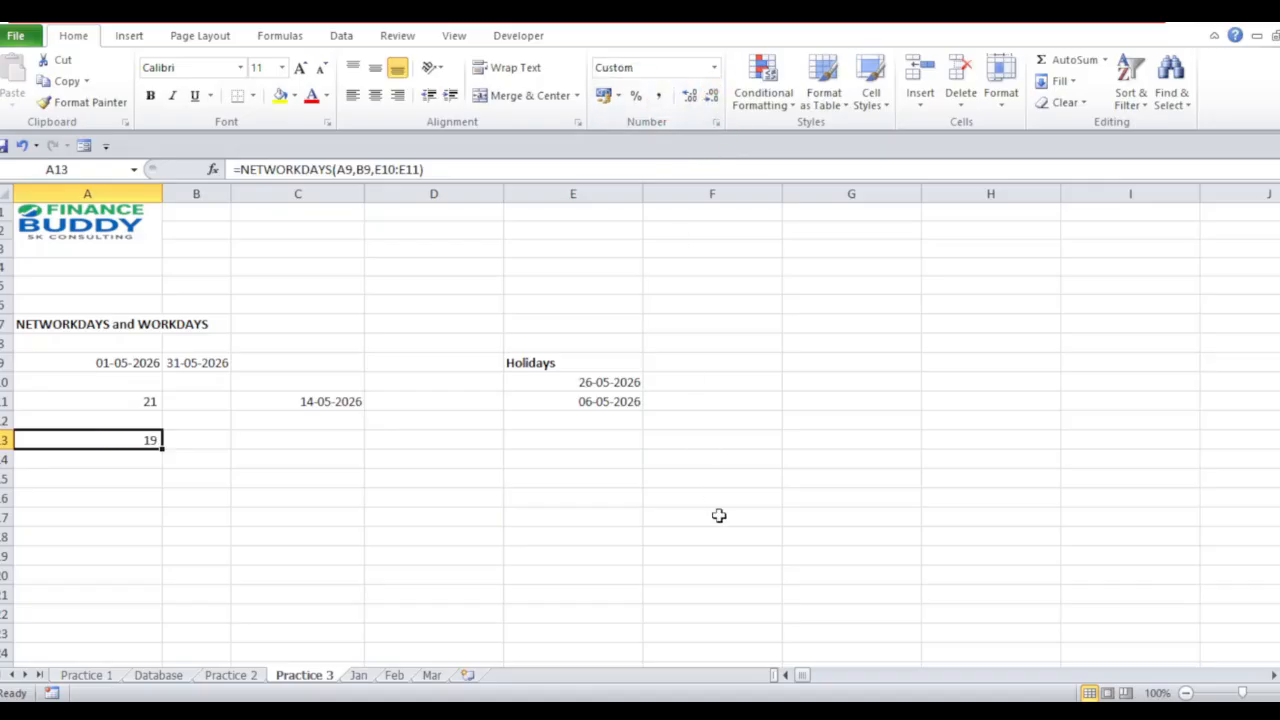
- Compare the holiday dates in E10:E11 with the NETWORKDAYS result in A11 and examine the WORKDAY formula in C11
click(575, 380)
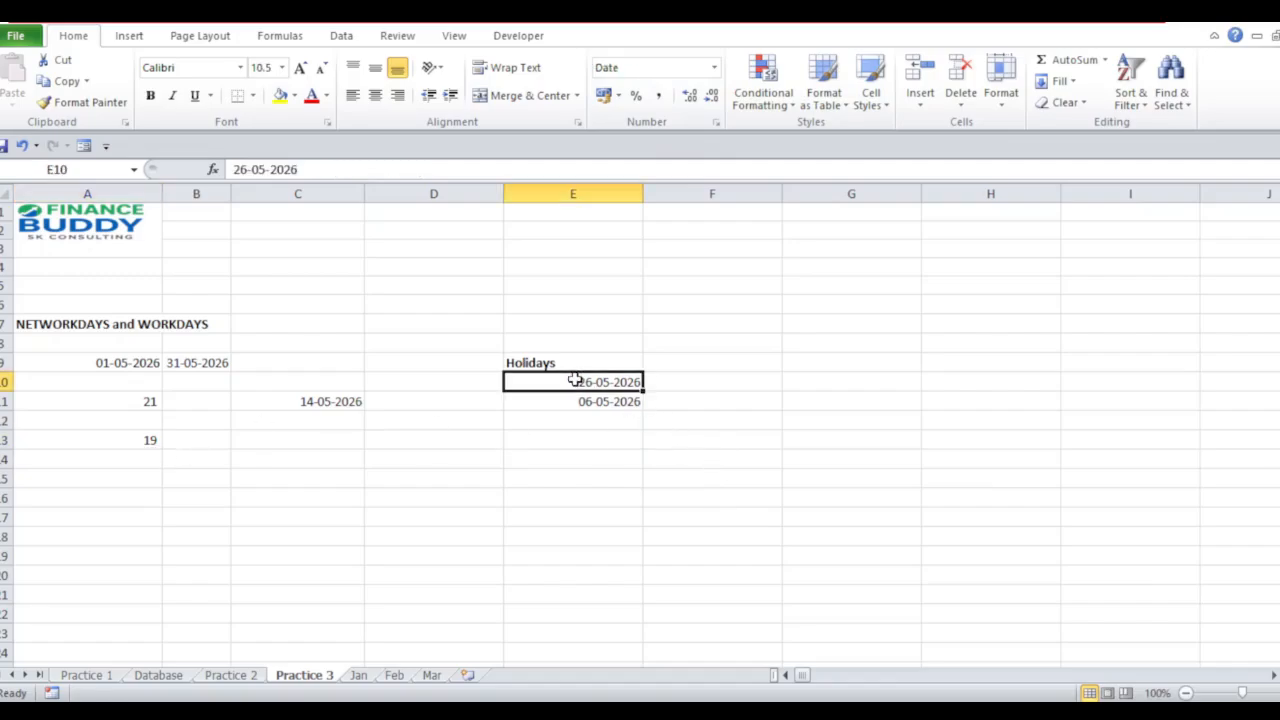
key(shift+Down)
click(123, 400)
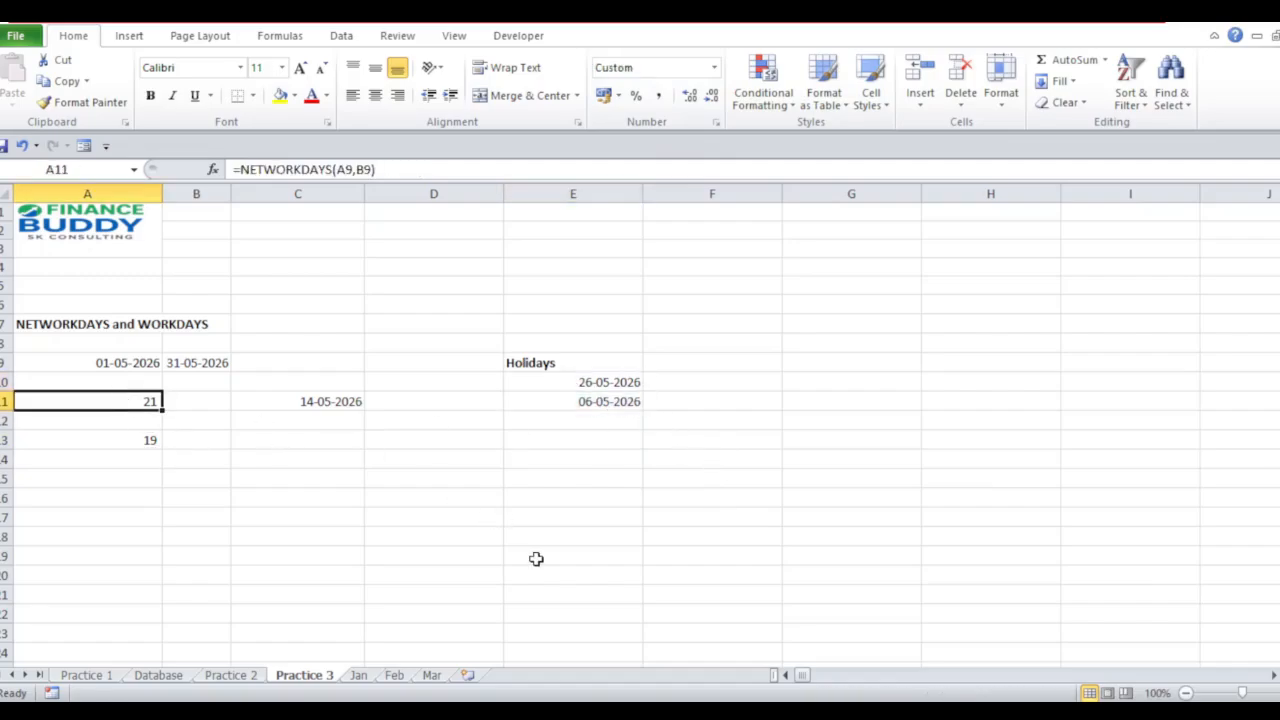
key(Down)
key(Down)
key(Right)
key(Right)
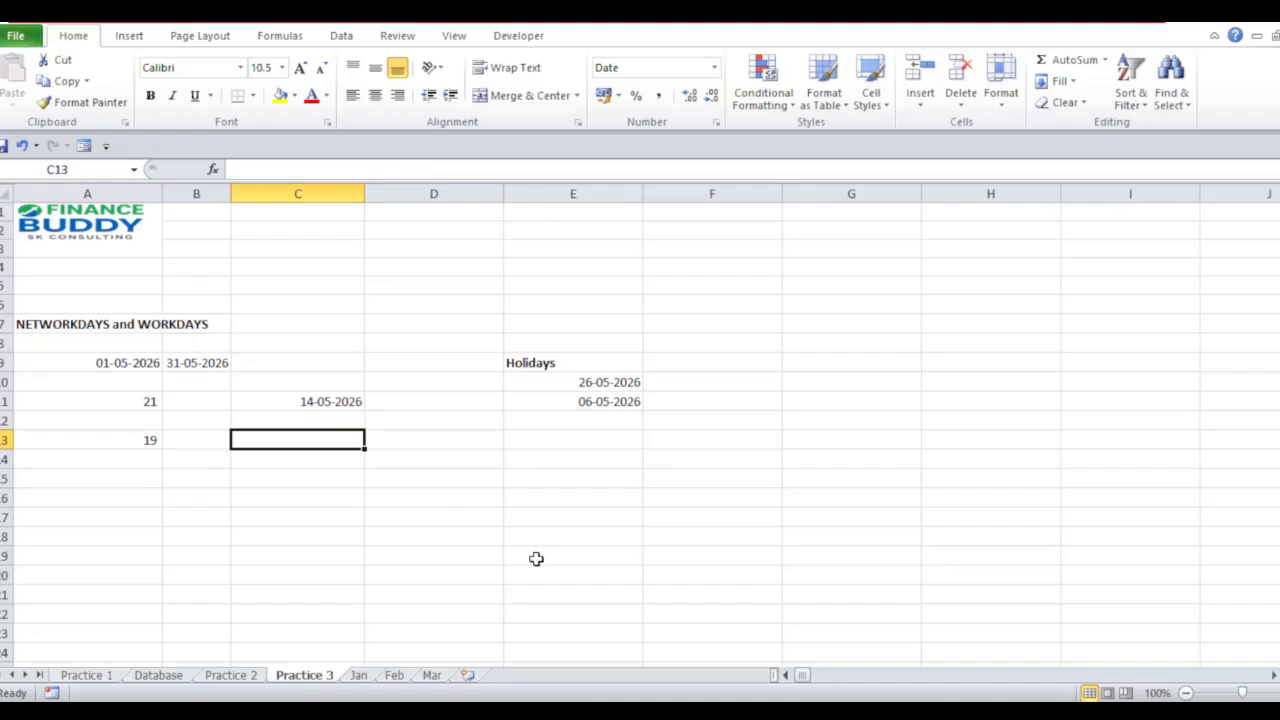
key(Up)
key(Up)
key(F2)
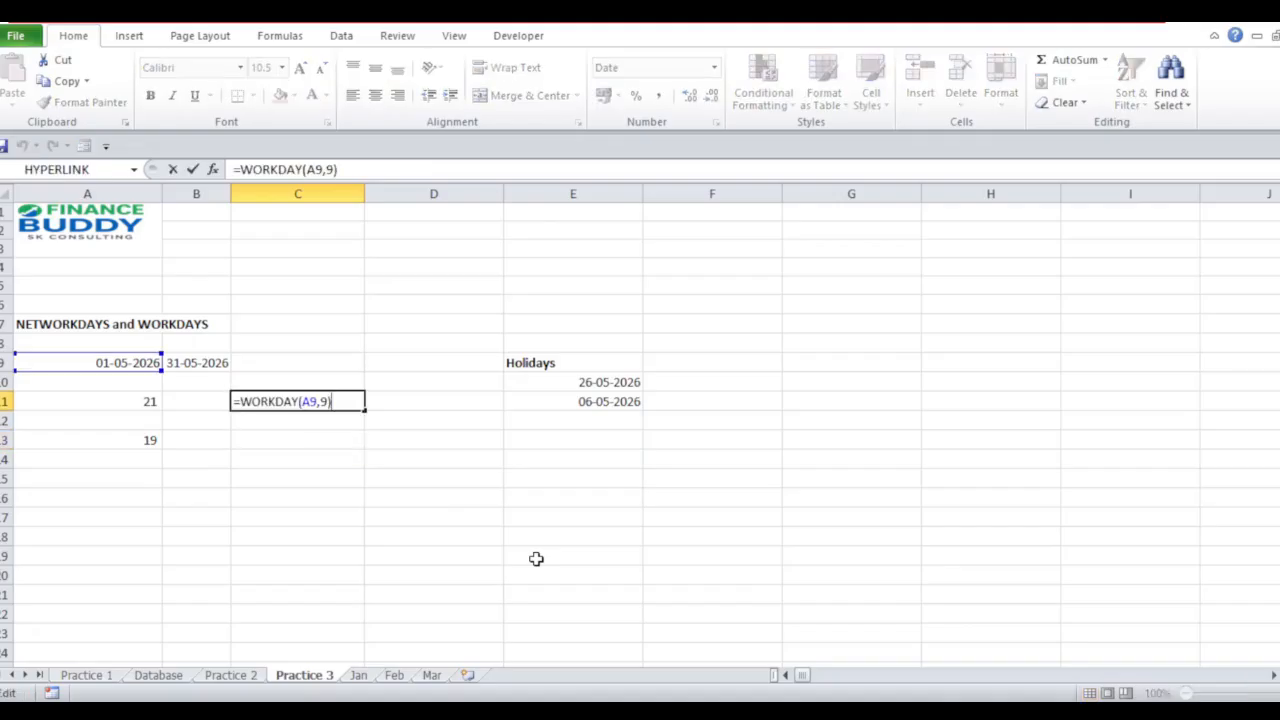
key(Escape)
key(Down)
key(Down)
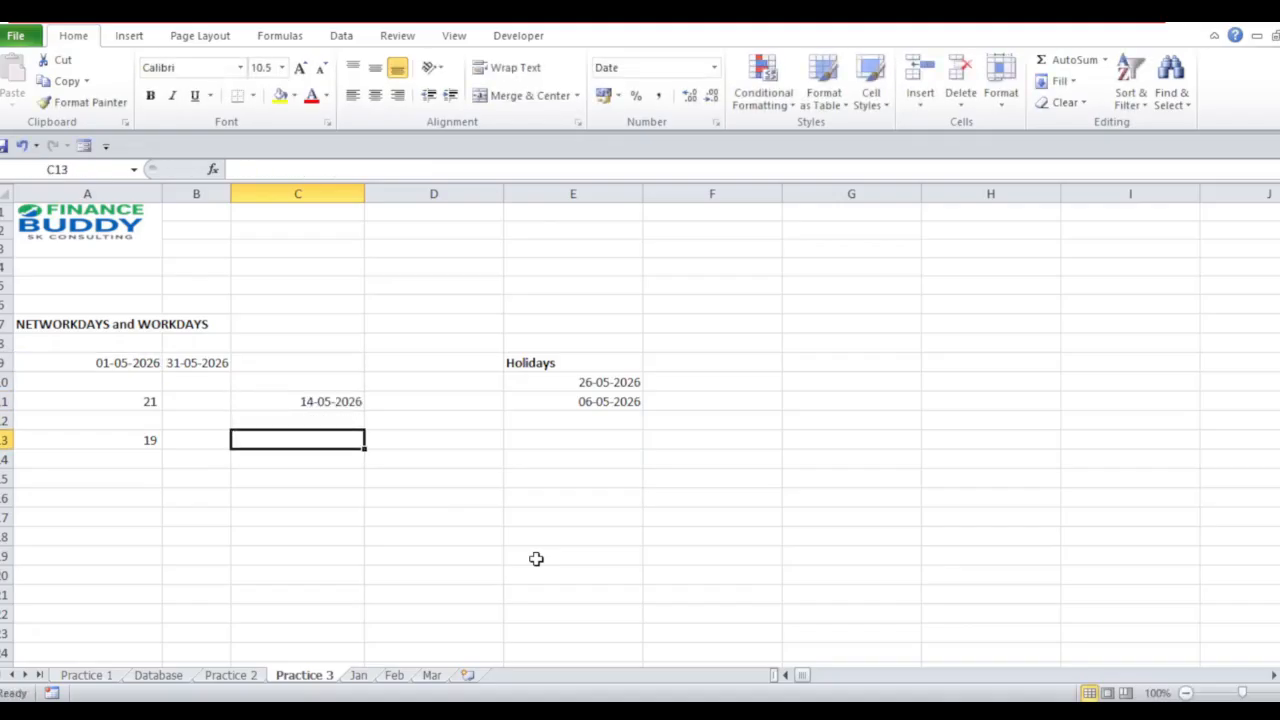
text(=wo)
key(Tab)
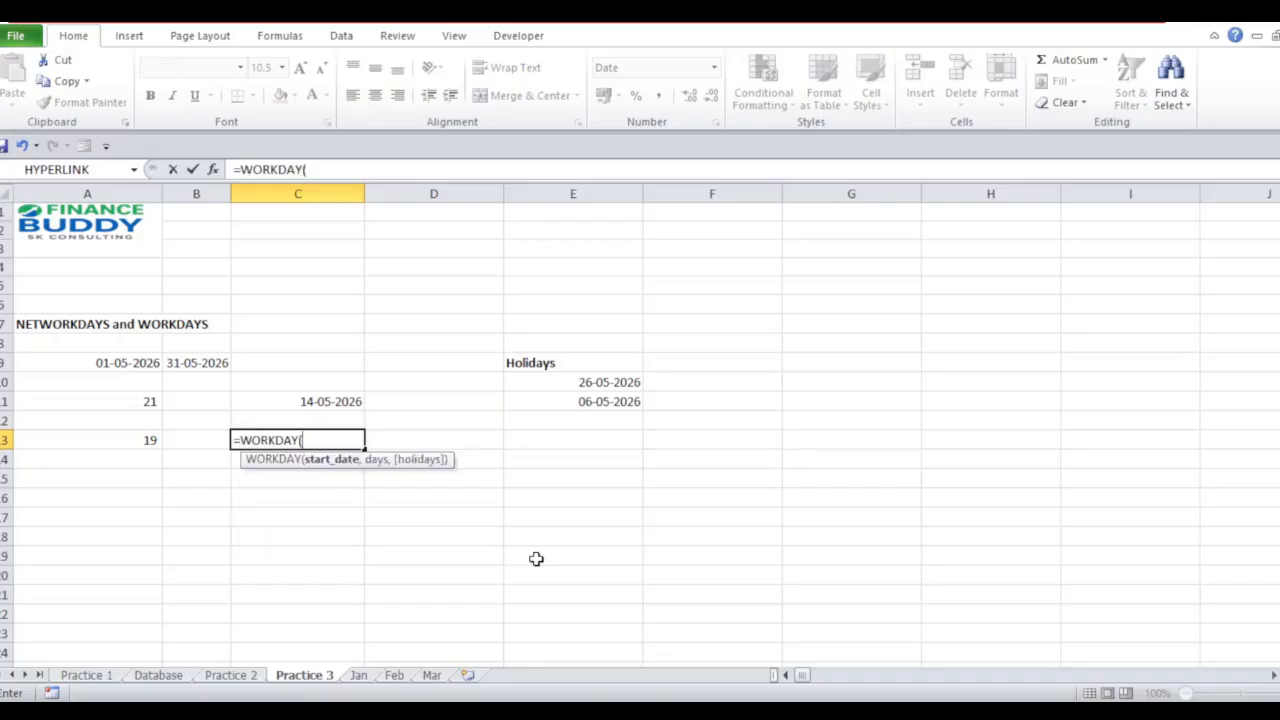
key(Left)
key(Left)
key(Up)
key(Up)
key(Up)
key(Up)
text(:A99.)
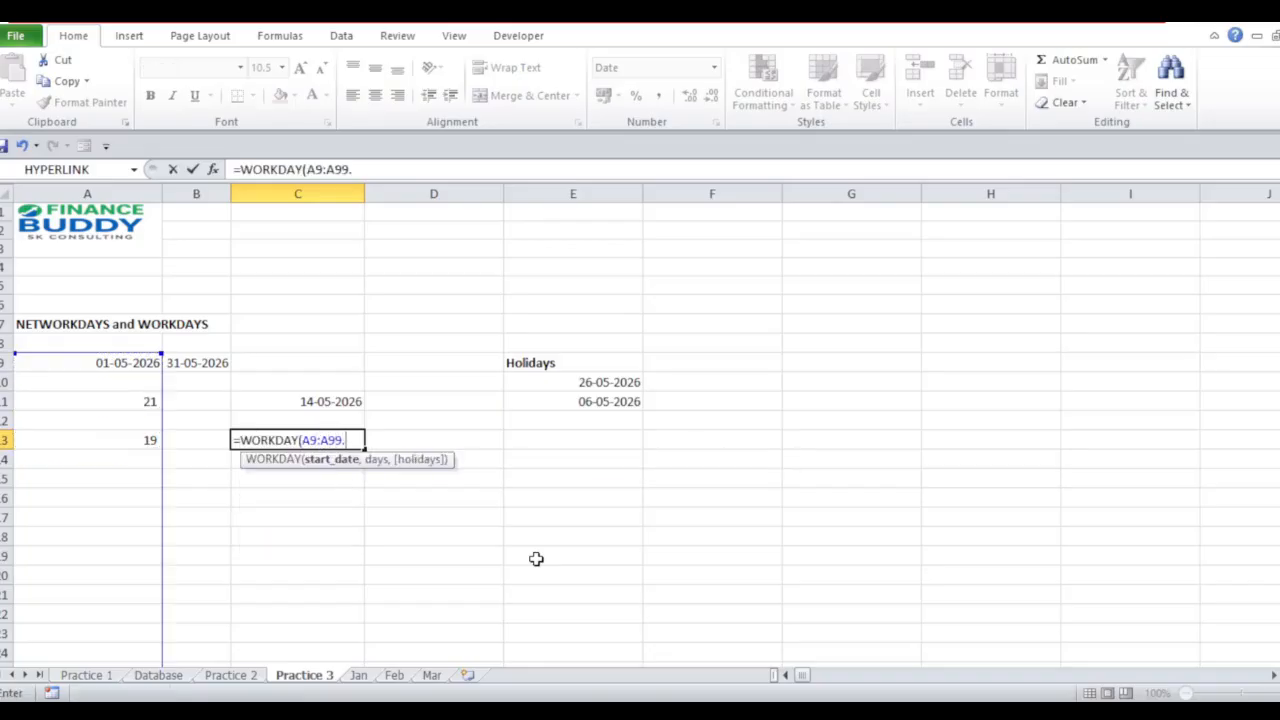
key(BackSpace)
key(Escape)
- Begin a WORKDAY formula in C13 with A9 as the start date and 9 as the number of days
text(=wor)
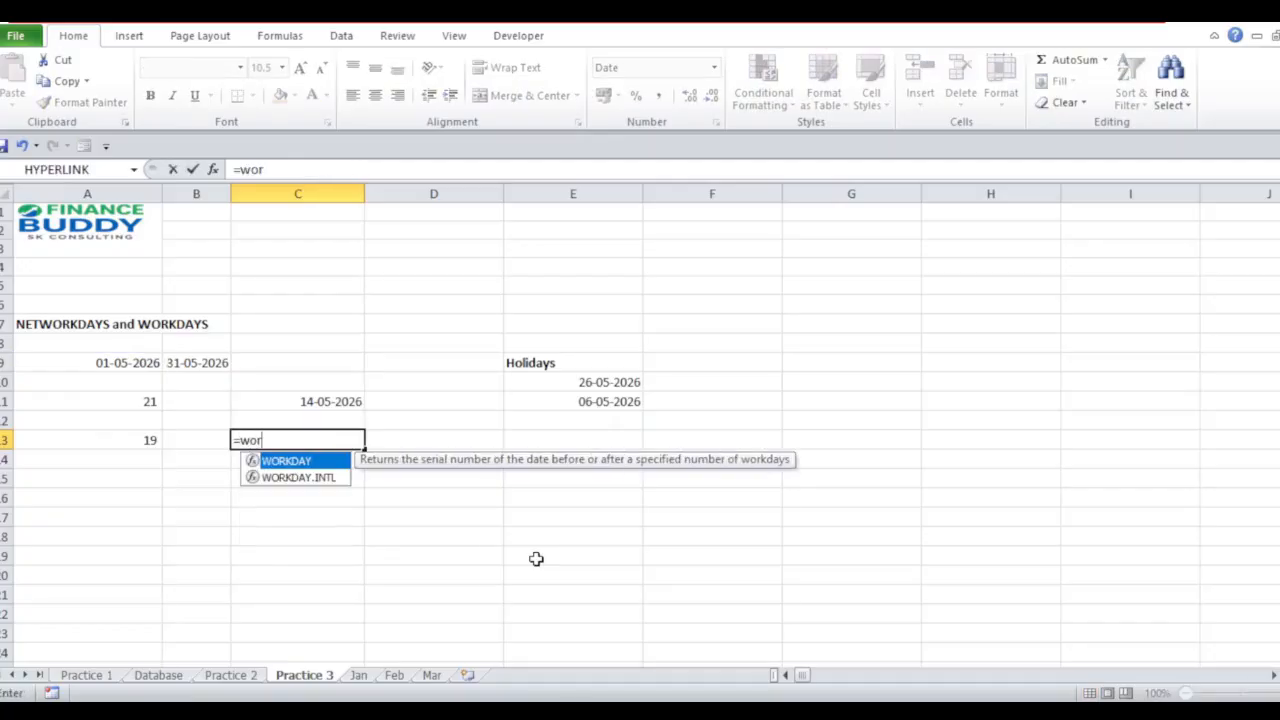
key(Tab)
key(Left)
key(Left)
key(Up)
key(Up)
key(Up)
key(Up)
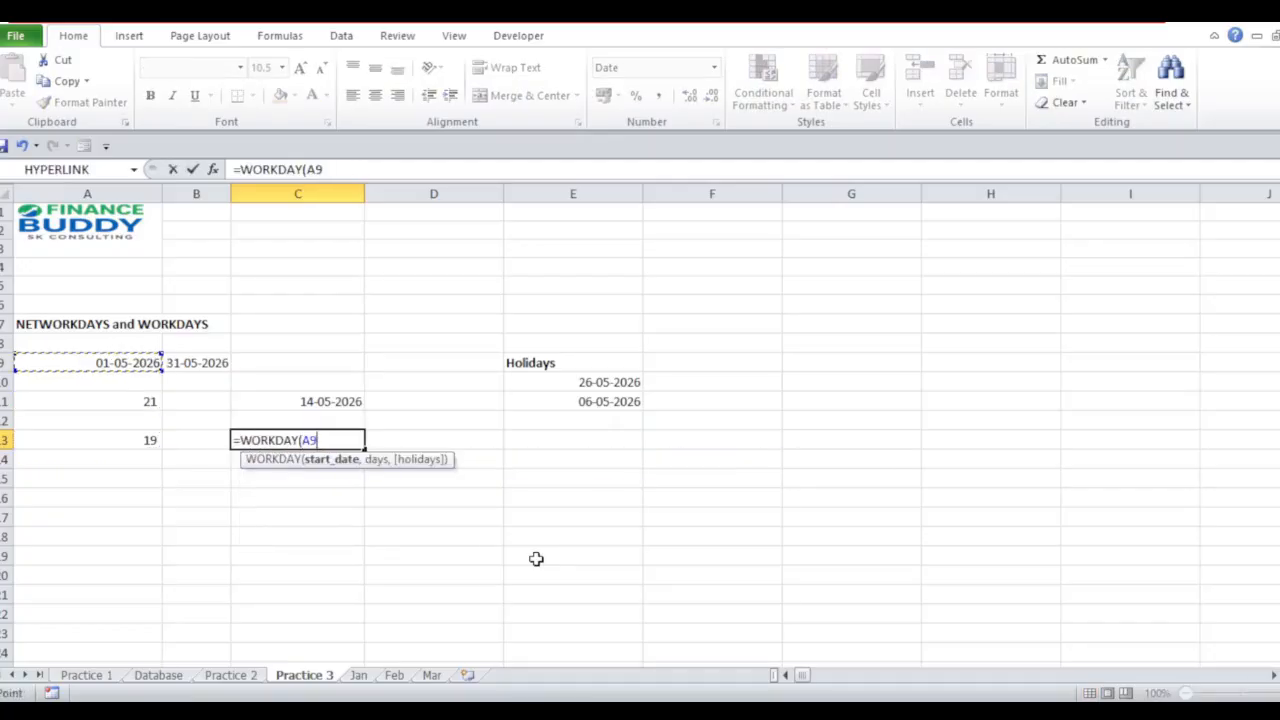
text(,9,)
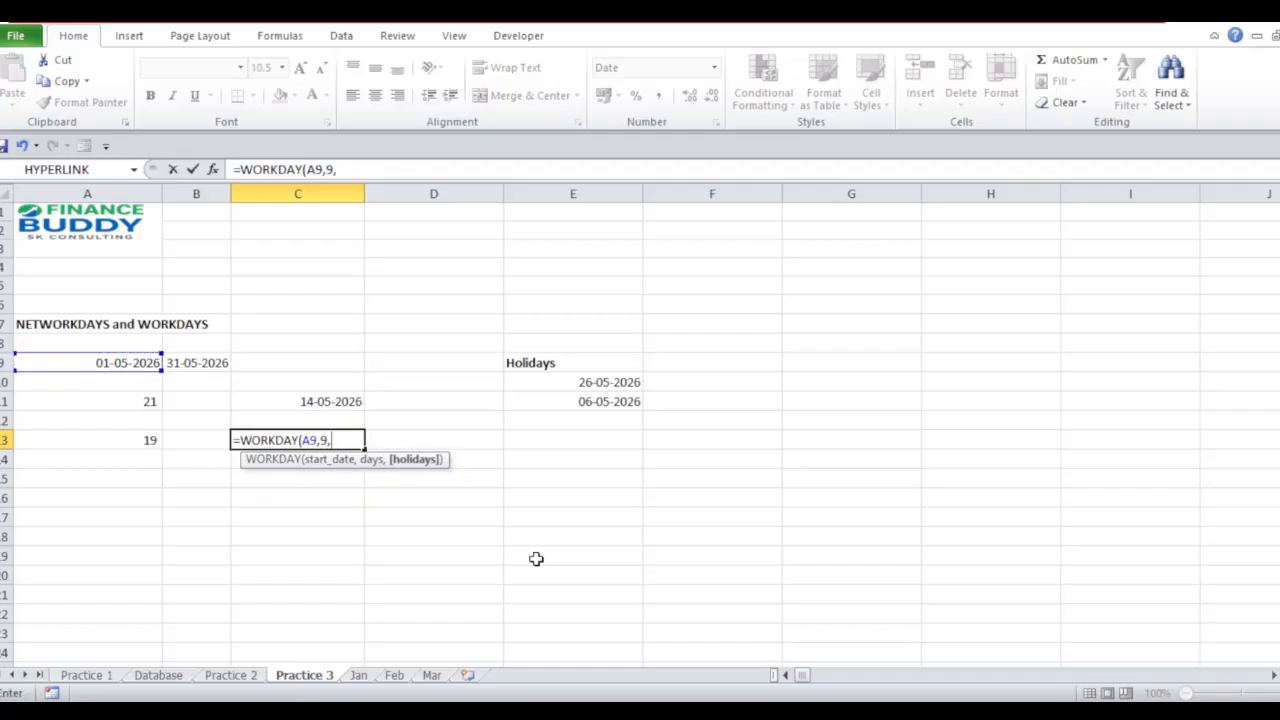
- Use E10:E11 as the holidays argument and complete the formula as =WORKDAY(A9,9,E10:E11)
key(Right)
key(Right)
key(Up)
key(Up)
key(Up)
key(shift+Down)
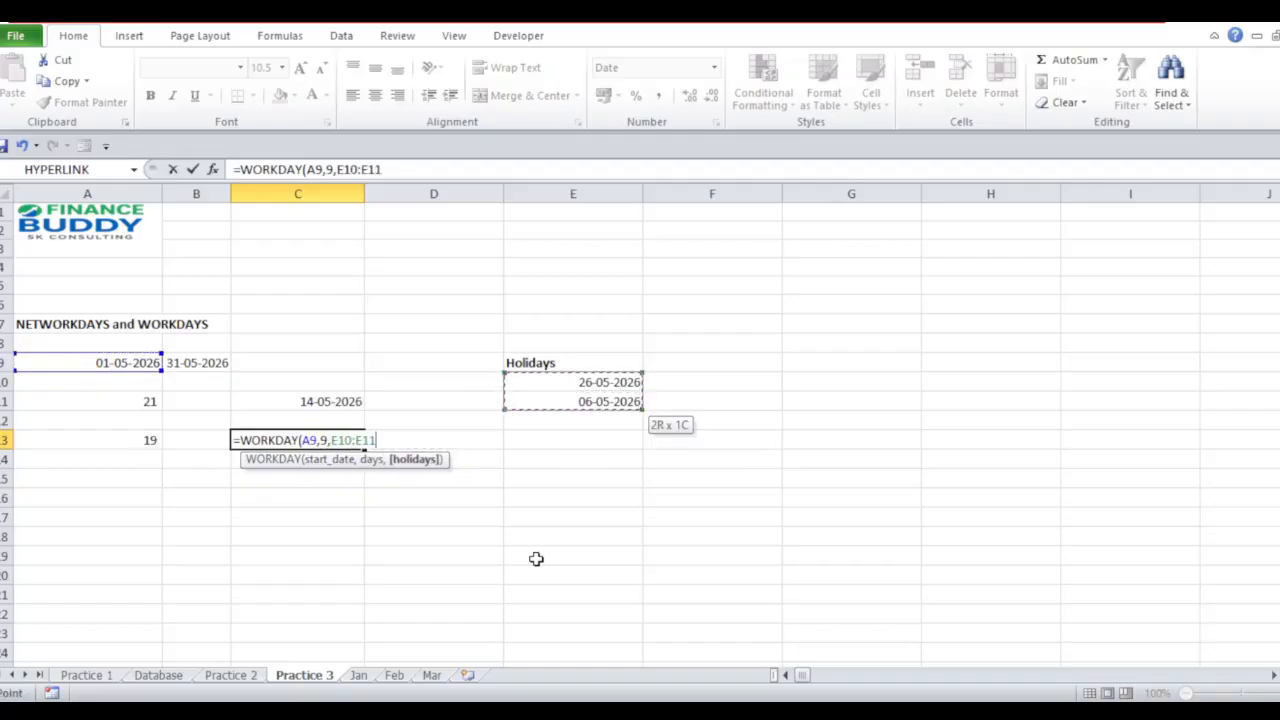
text())
key(Return)
key(Up)
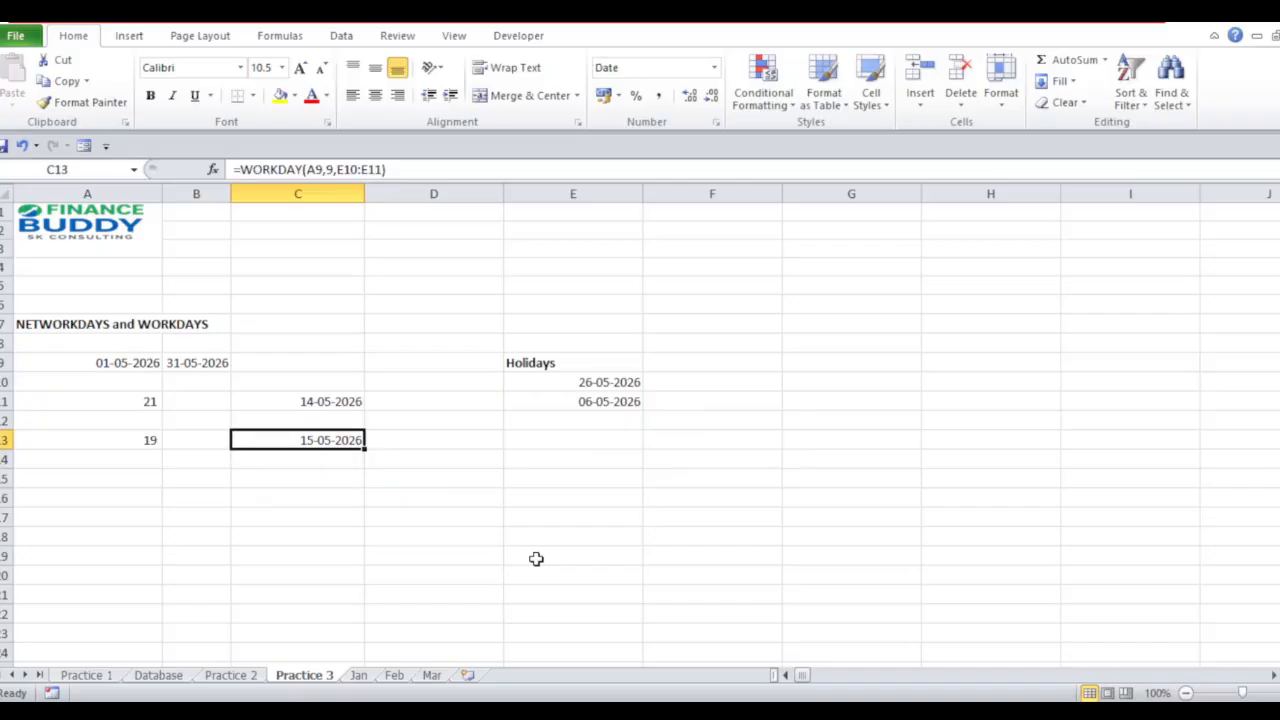
- Compare the WORKDAY results in C11 and C13 and review the NETWORKDAYS result in A13
key(Up)
key(Up)
key(Down)
key(Down)
key(Left)
key(Left)
key(Right)
key(Right)
key(Left)
key(Left)
key(Down)
key(Down)
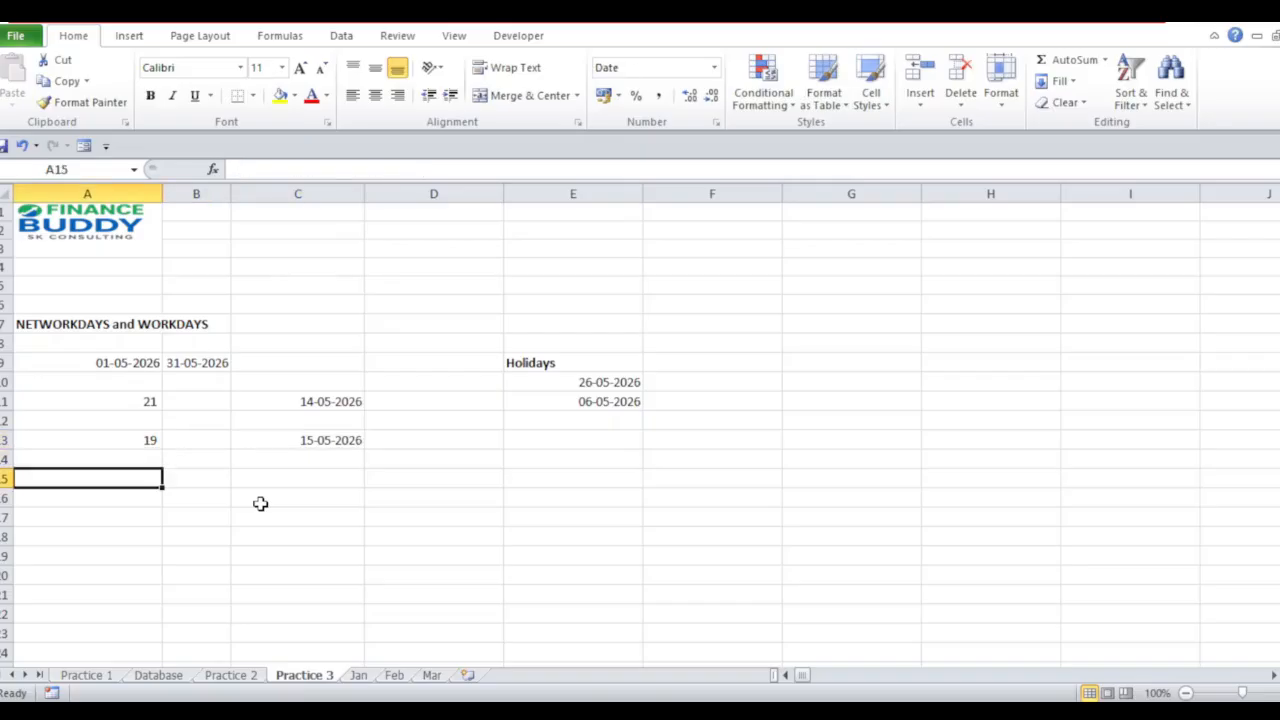
- Highlight the results calculated without holidays in A11:C11 and compare them with row 13
key(Up)
key(Up)
key(Up)
key(Up)
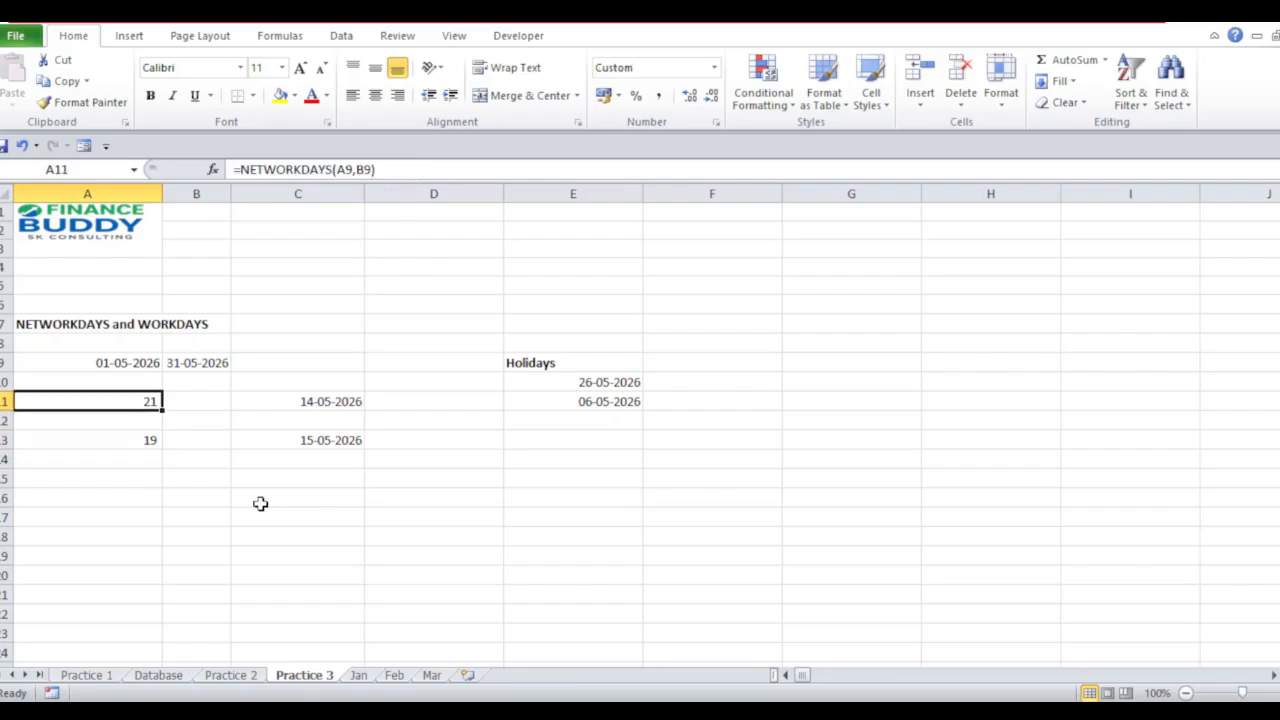
key(shift+Right)
key(shift+Right)
key(Down)
key(Down)
key(Up)
key(Up)
key(shift+Right)
key(shift+Right)
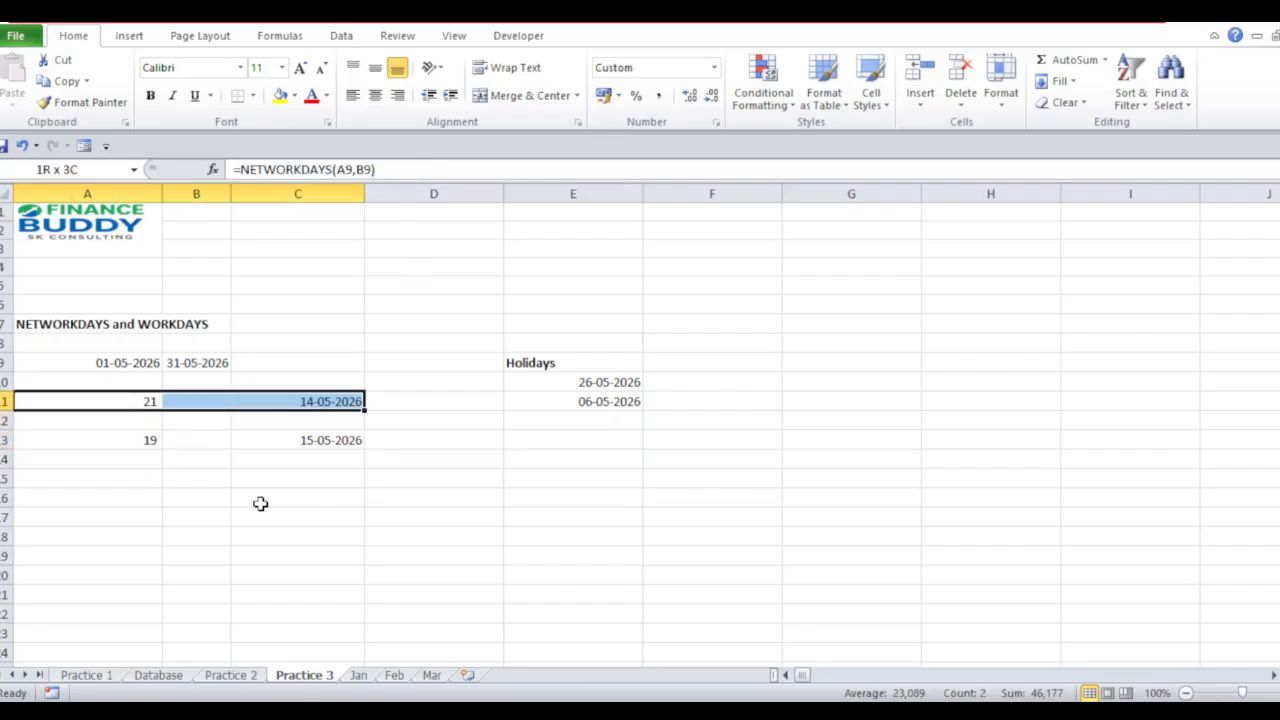
- Review the holiday list in E10:E11 and the end date in B9
key(Right)
key(Right)
key(Right)
key(Right)
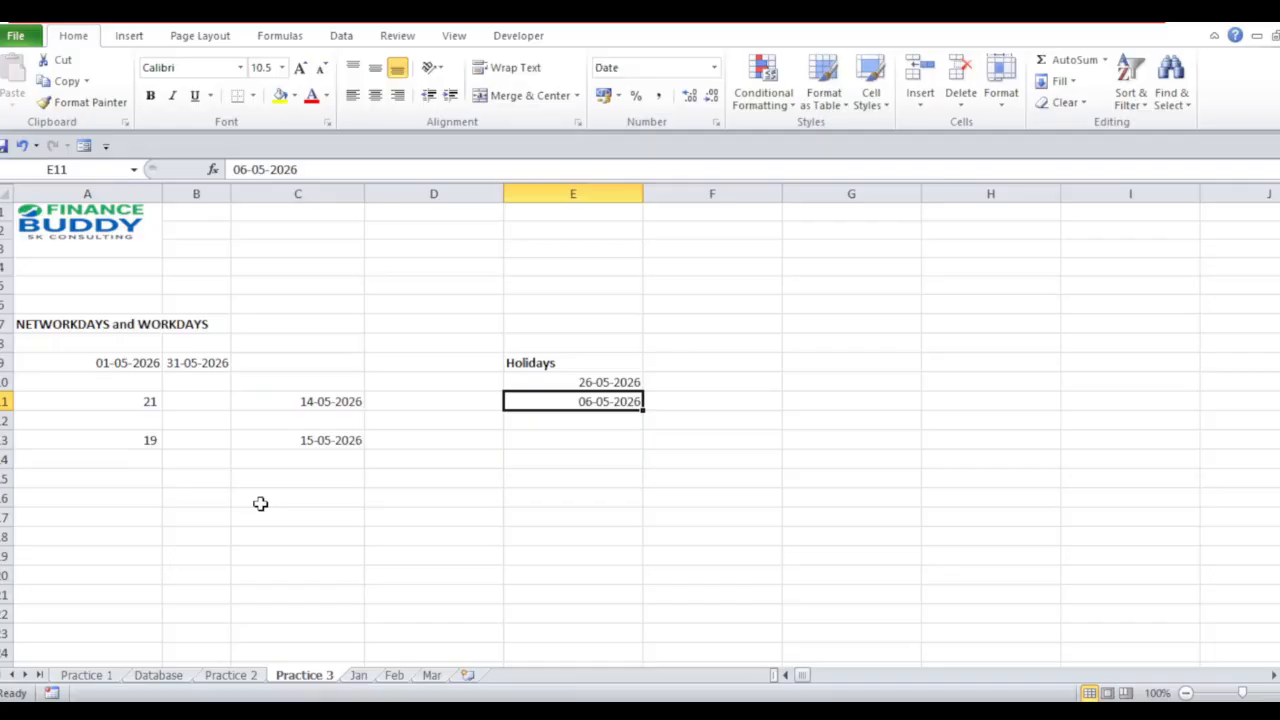
key(Up)
key(Up)
key(Right)
key(Left)
key(Down)
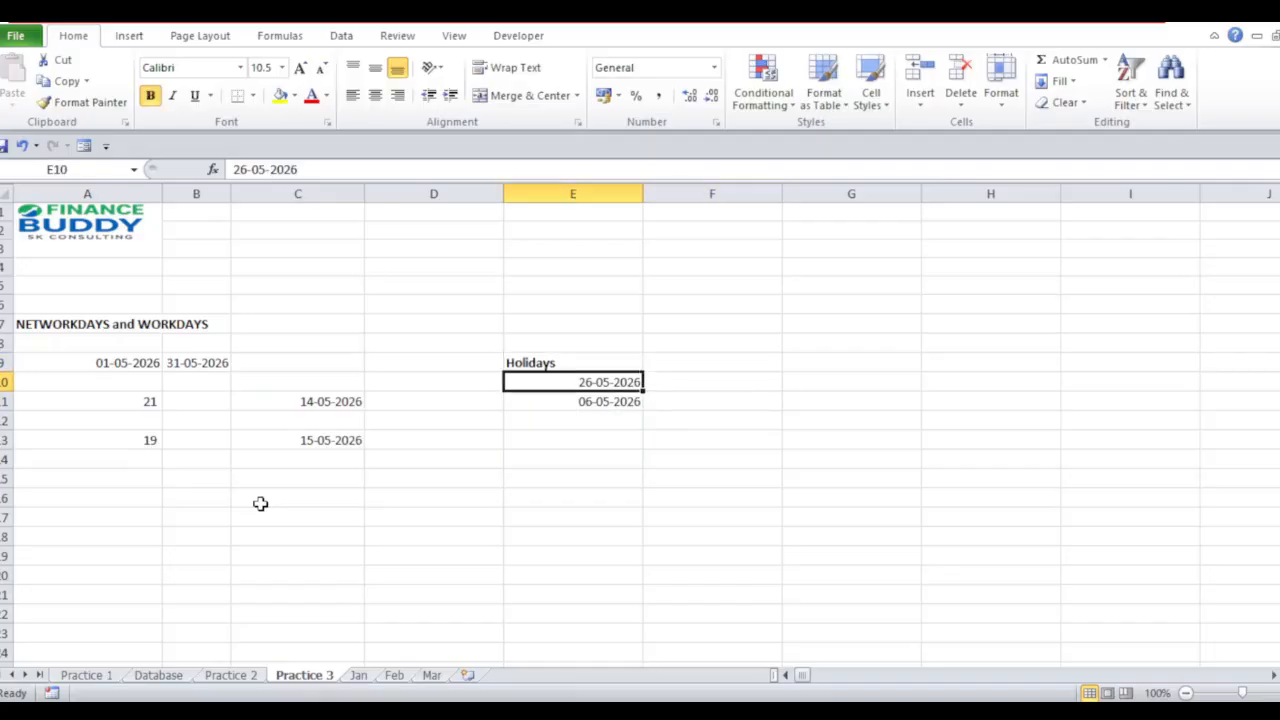
key(Up)
key(Left)
key(Left)
key(Left)
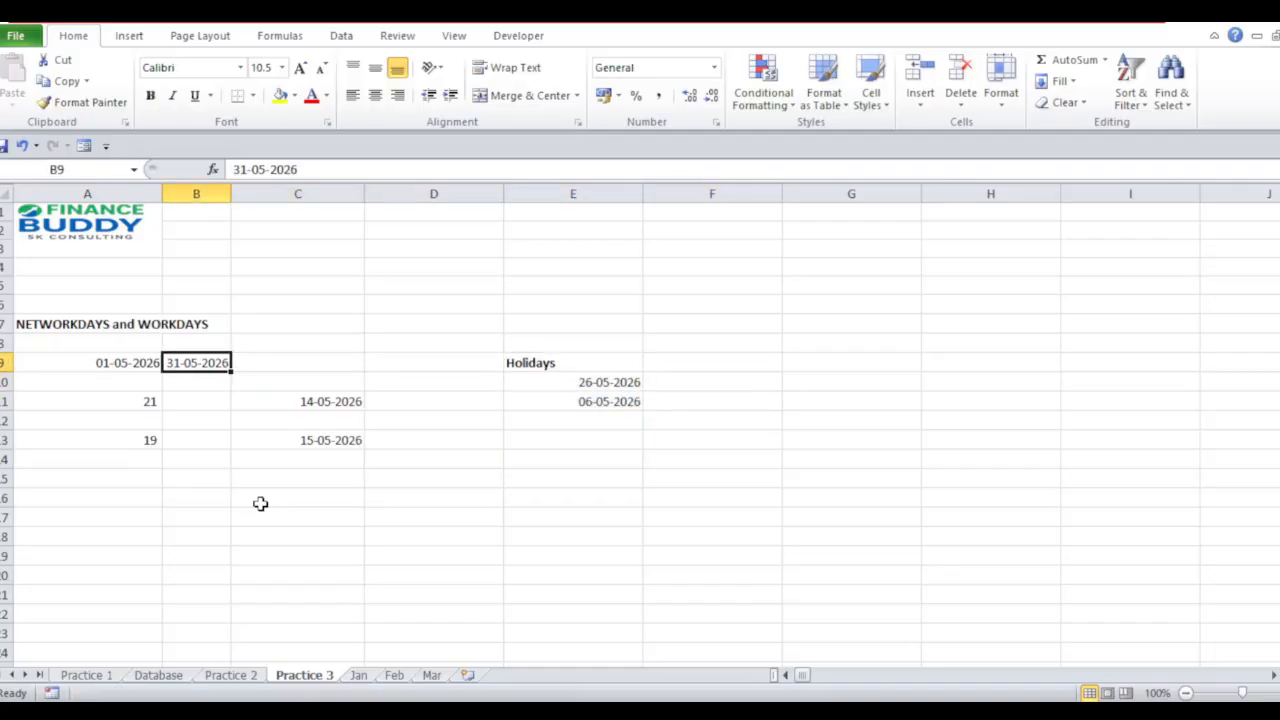
- Begin a NETWORKDAYS.INTL formula in A16
key(Down)
key(Down)
key(Down)
key(Left)
key(Down)
key(Down)
key(Down)
key(Down)
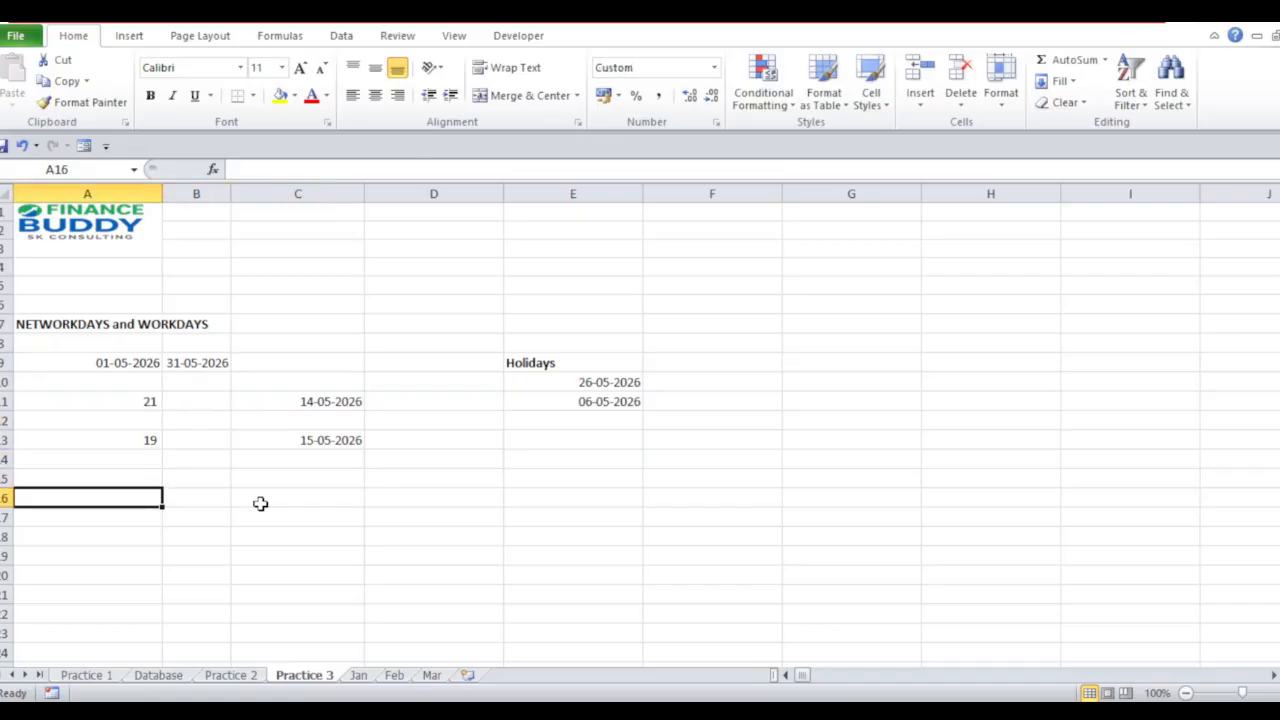
text(=net)
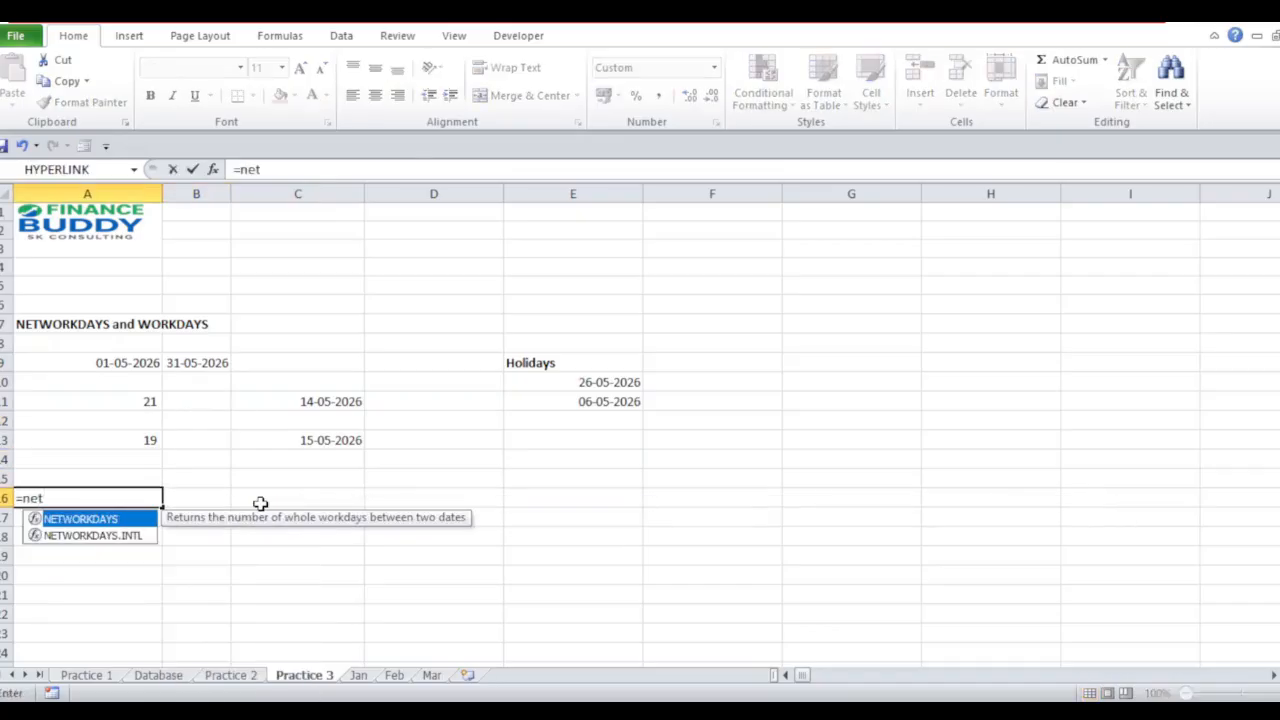
key(Down)
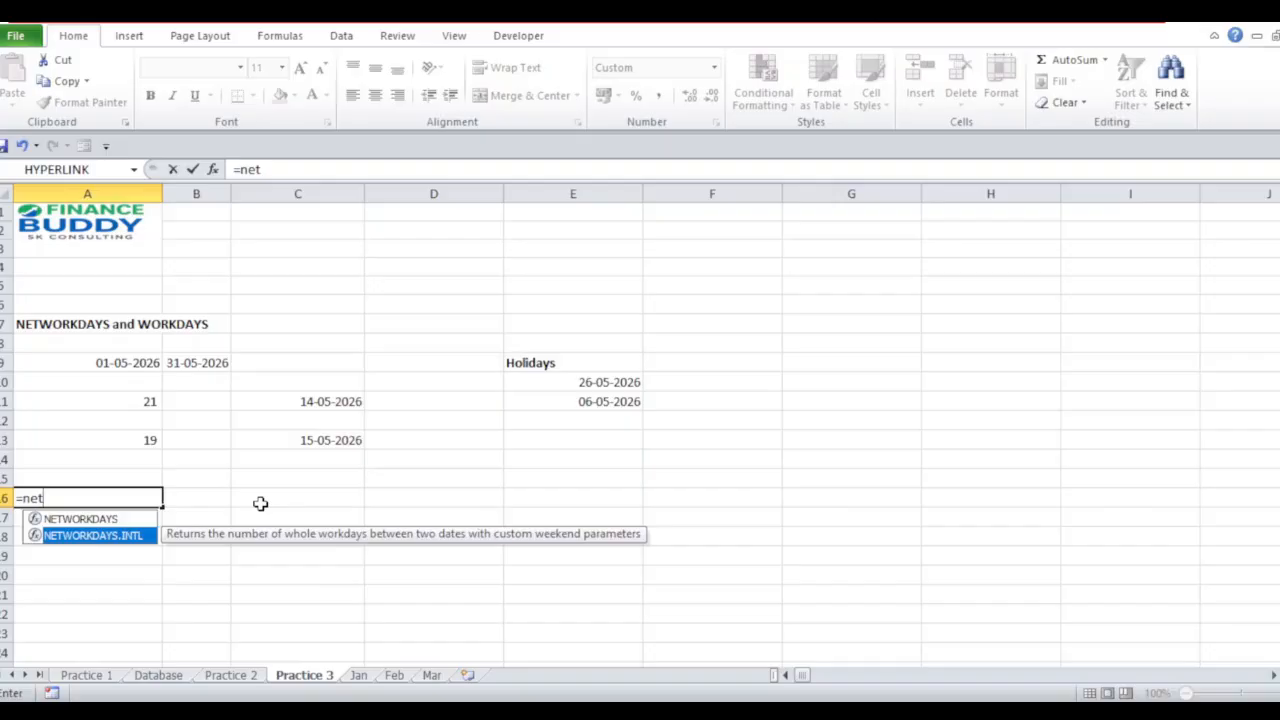
key(Tab)
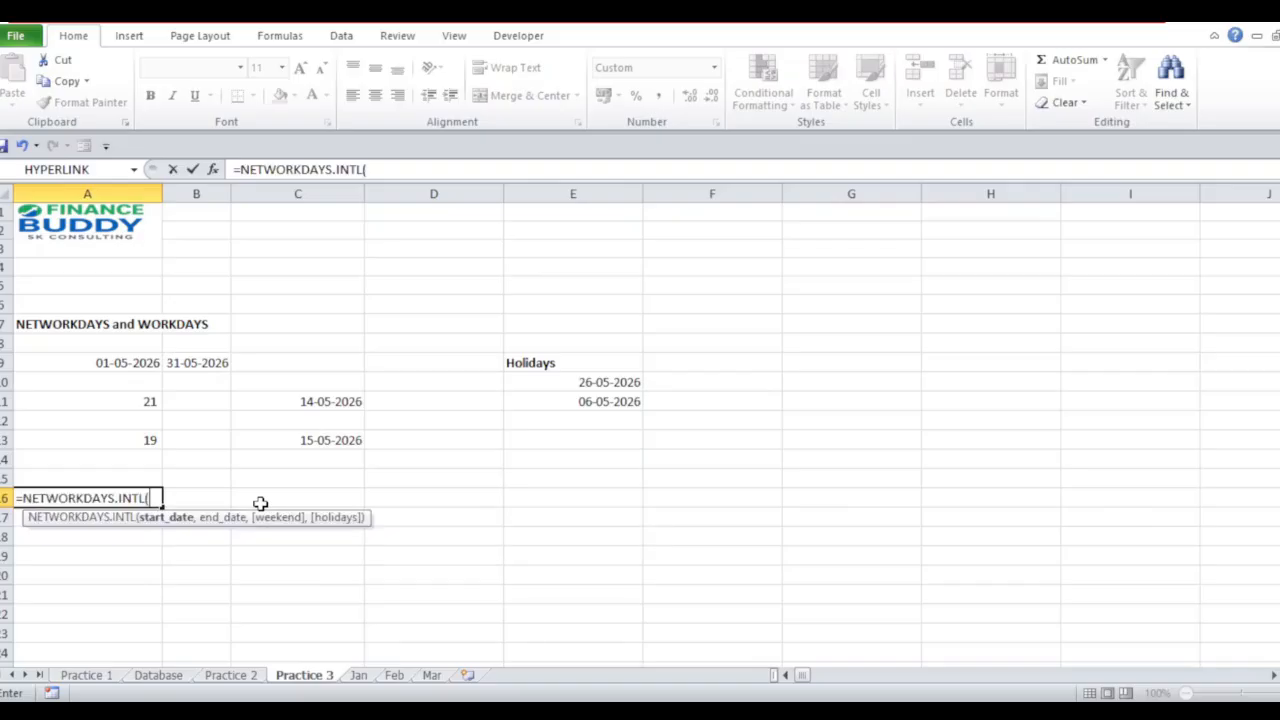
- Use A9 as the start date and B9 as the end date in the NETWORKDAYS.INTL formula
click(83, 370)
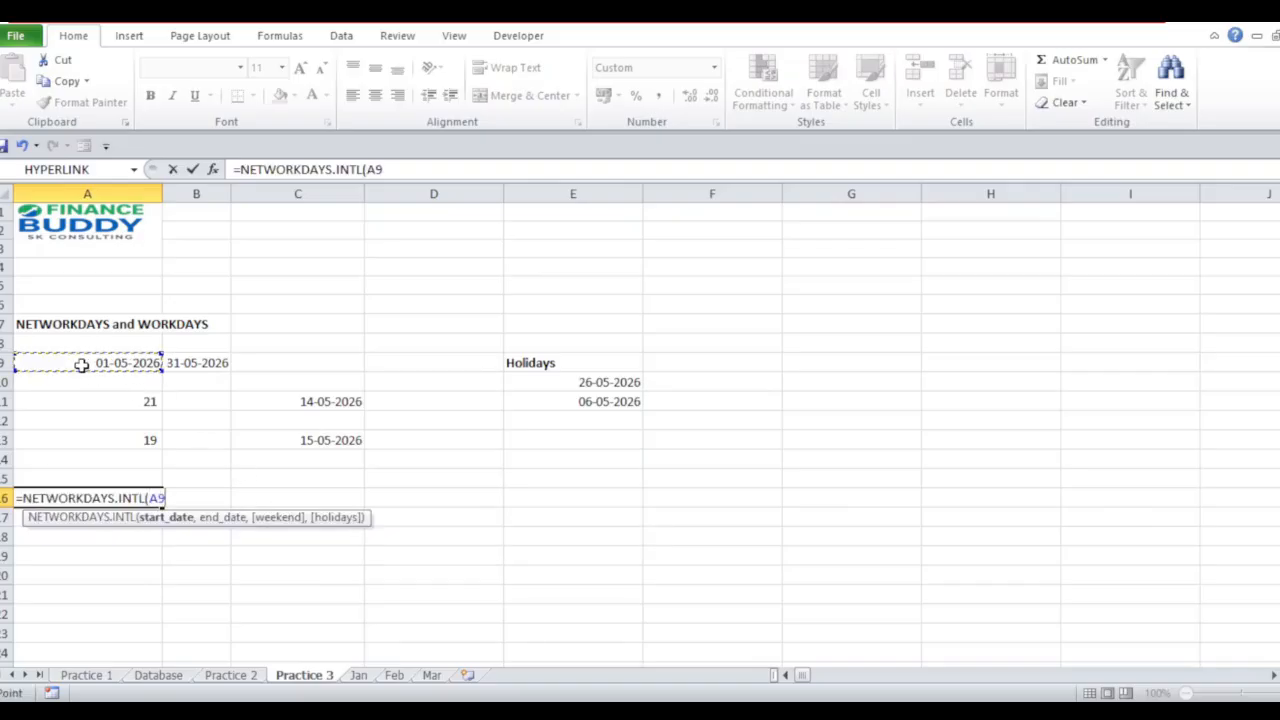
text(,)
click(205, 370)
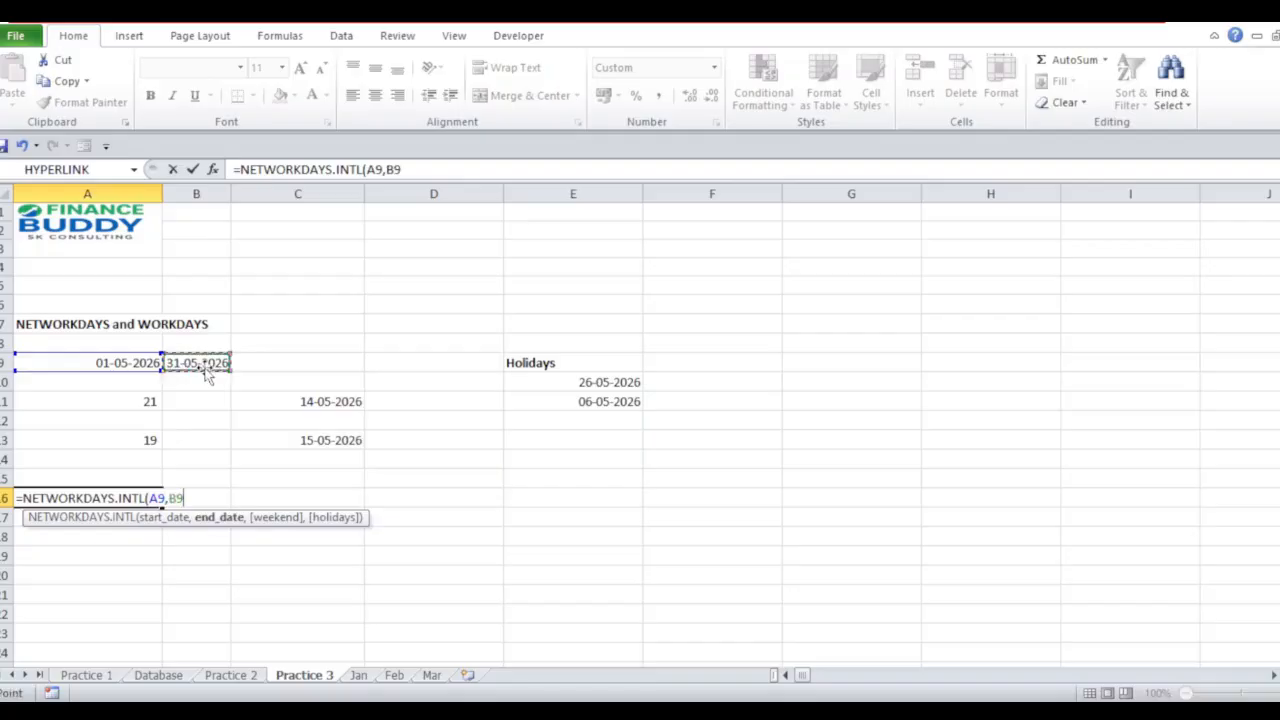
text(,)
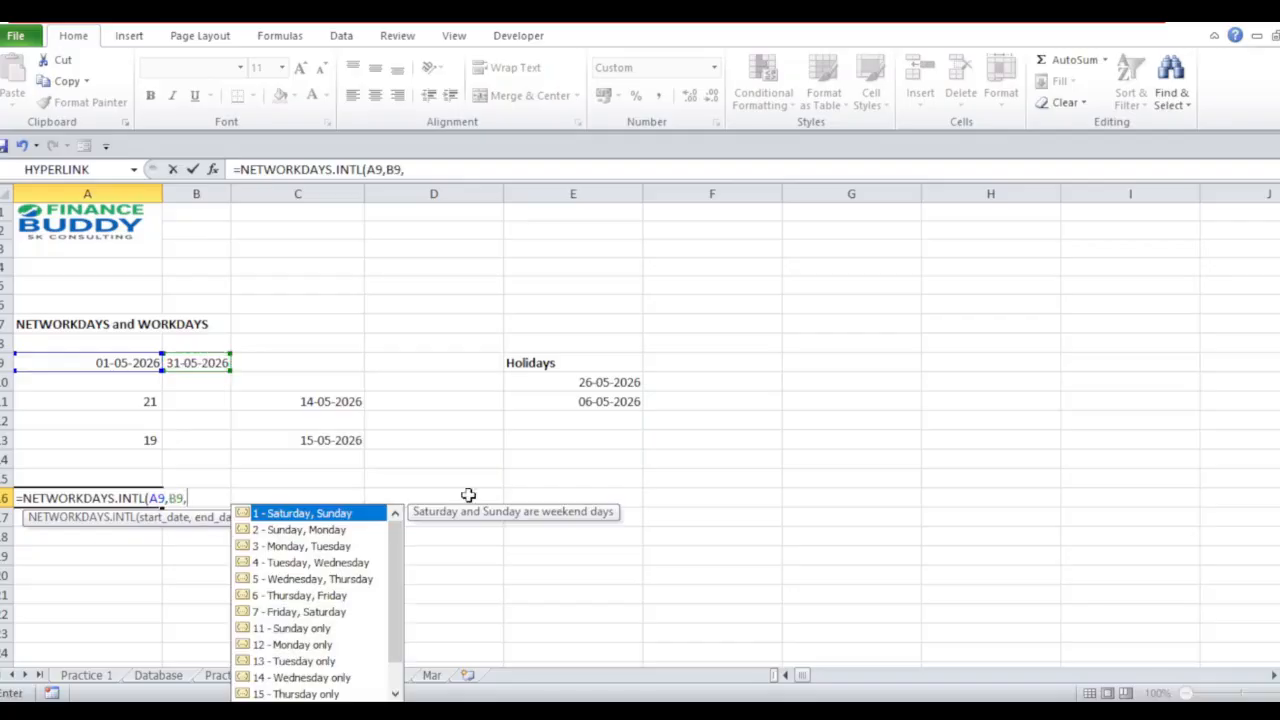
- Set the weekend argument to 11 (Sunday only) and complete the formula as =NETWORKDAYS.INTL(A9,B9,11)
mouse_move(391, 614)
mouse_down()
mouse_move(397, 663)
mouse_move(394, 597)
mouse_up()
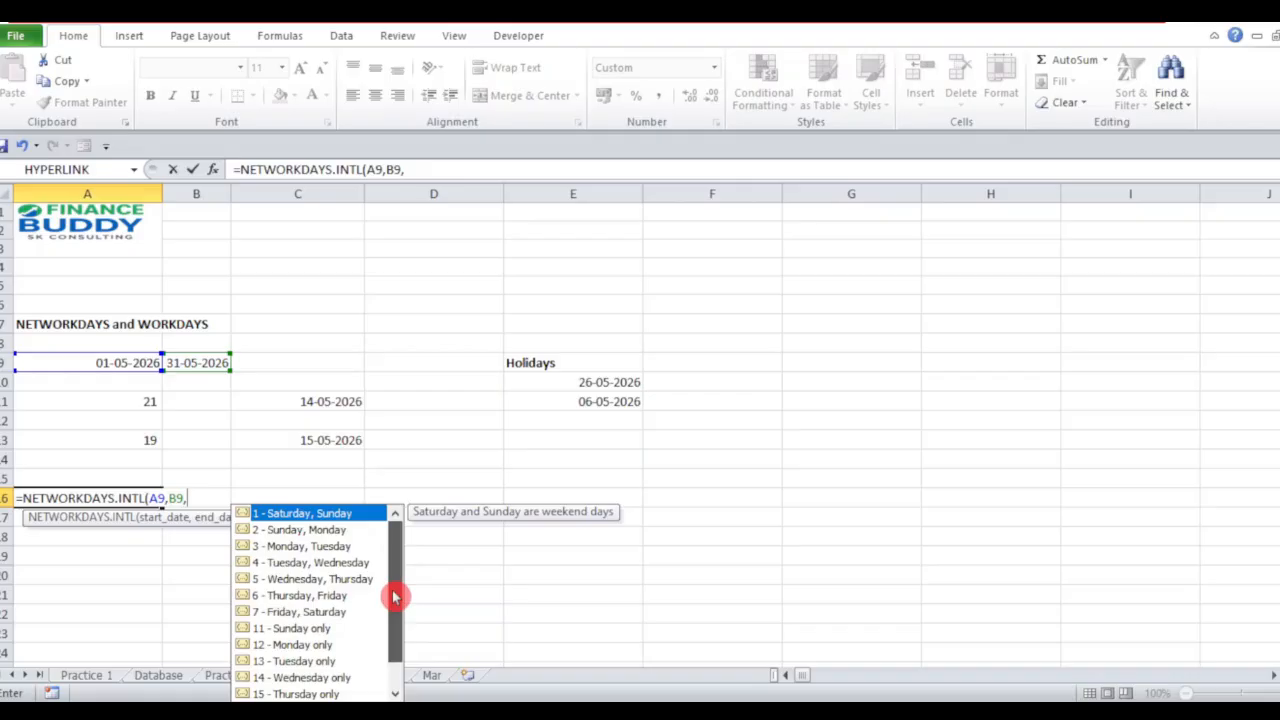
drag(393, 597, 394, 640)
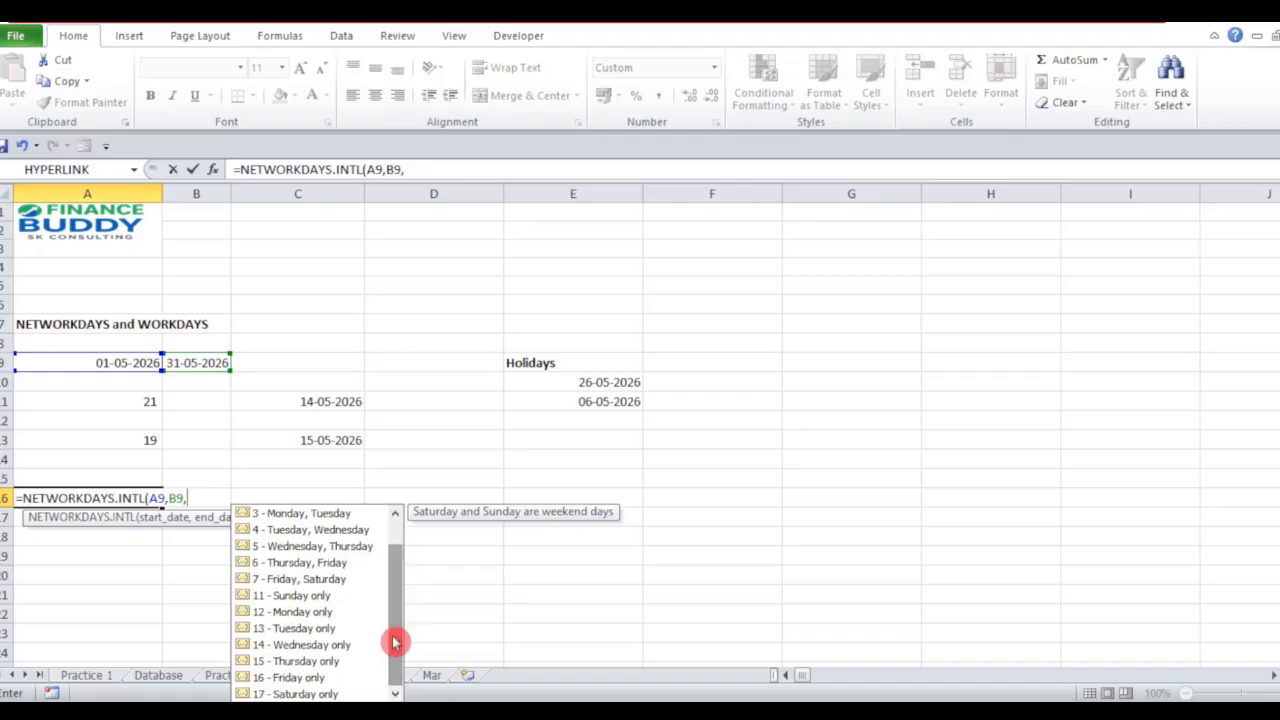
click(280, 597)
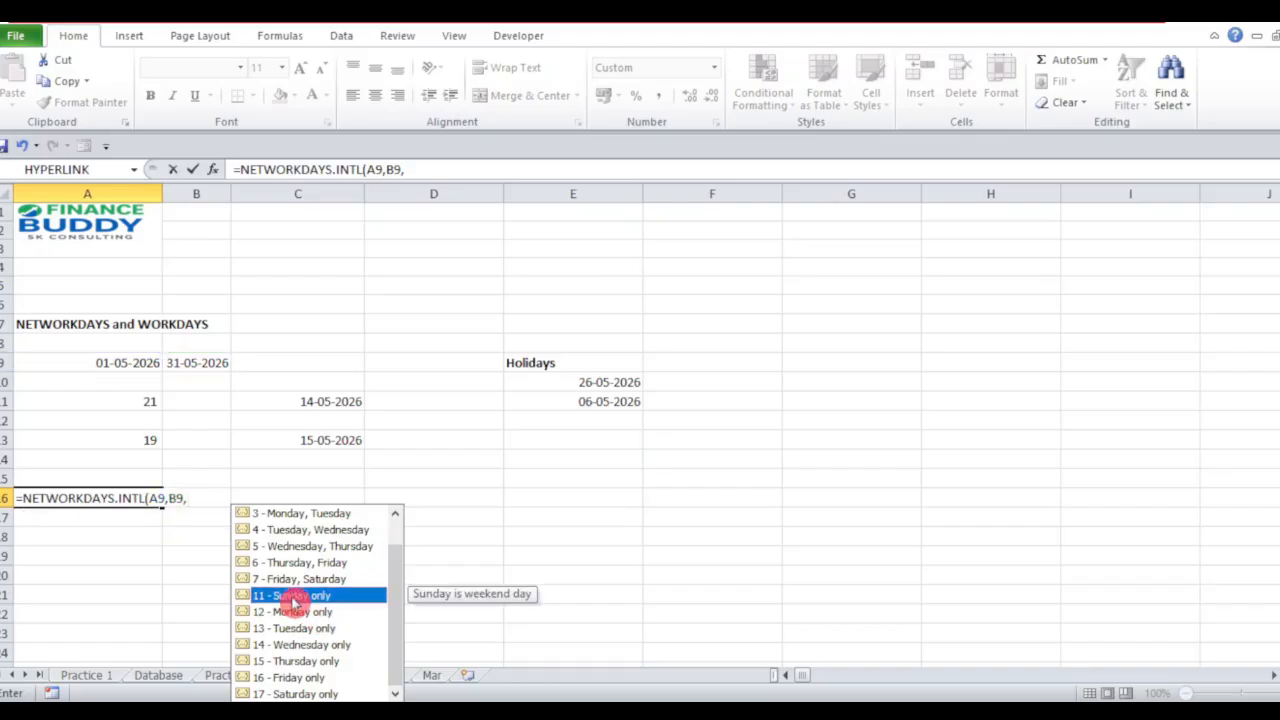
click(195, 497)
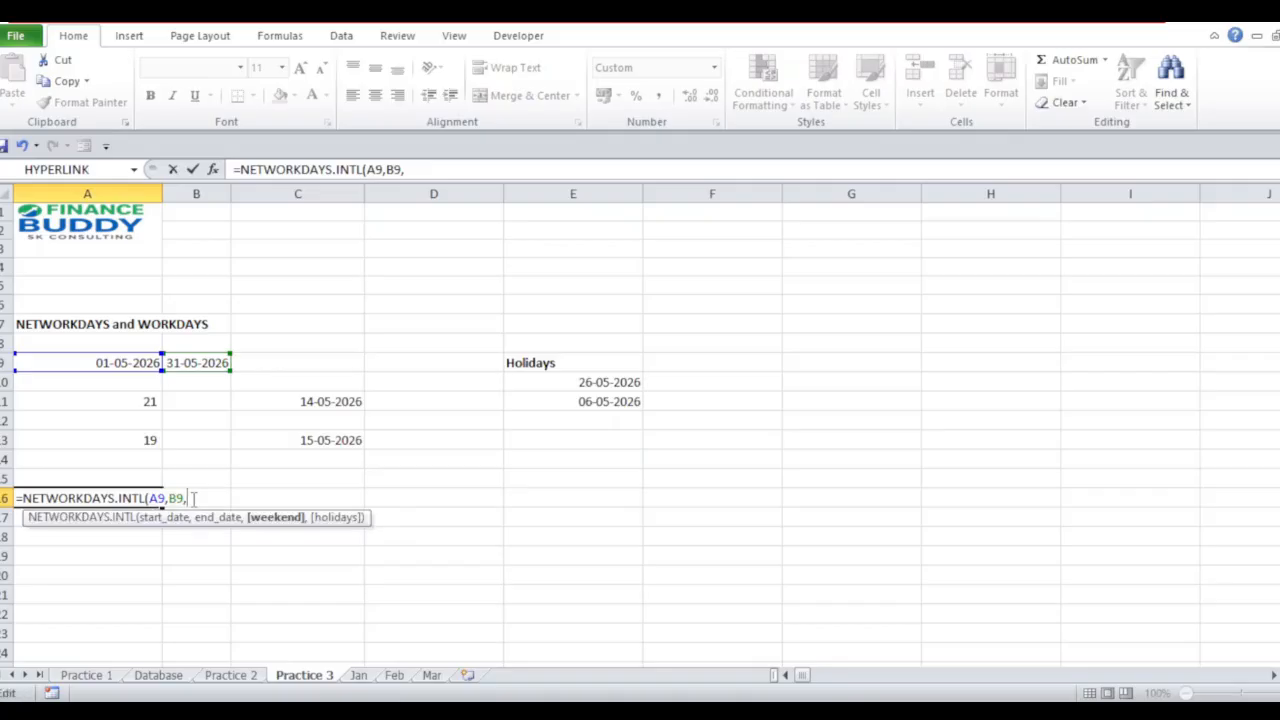
text(11)
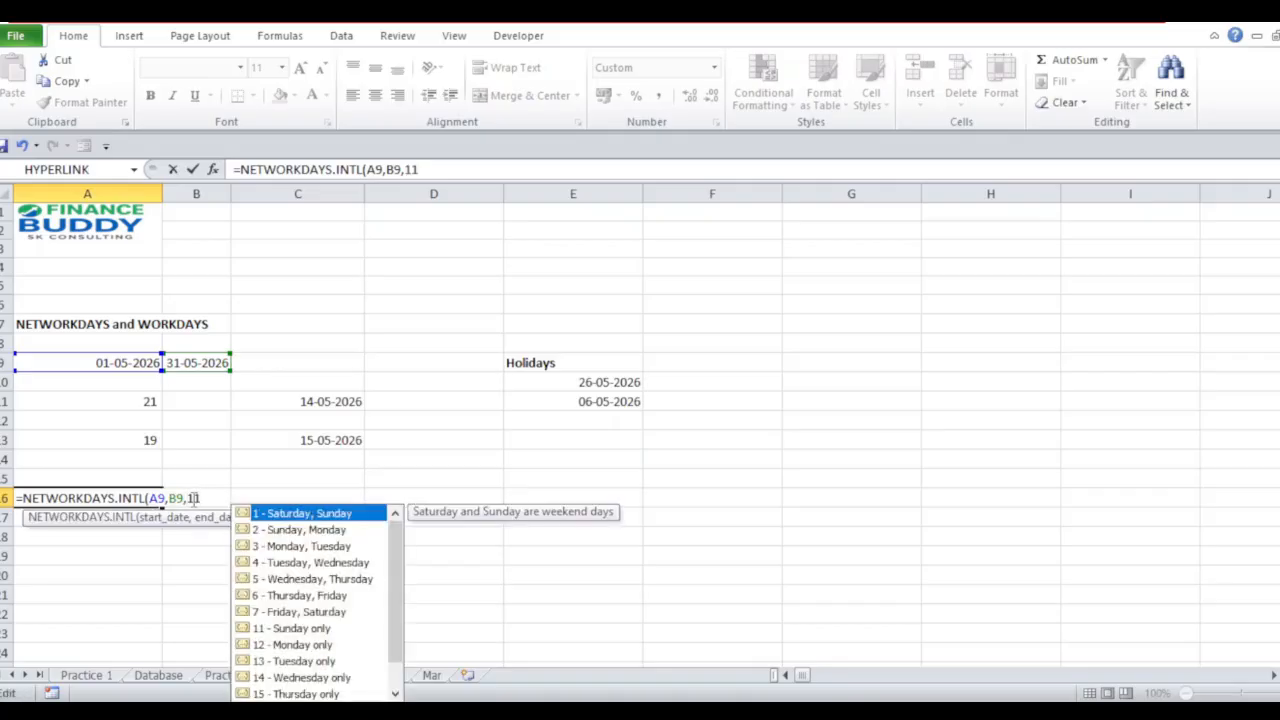
key(ctrl+Return)
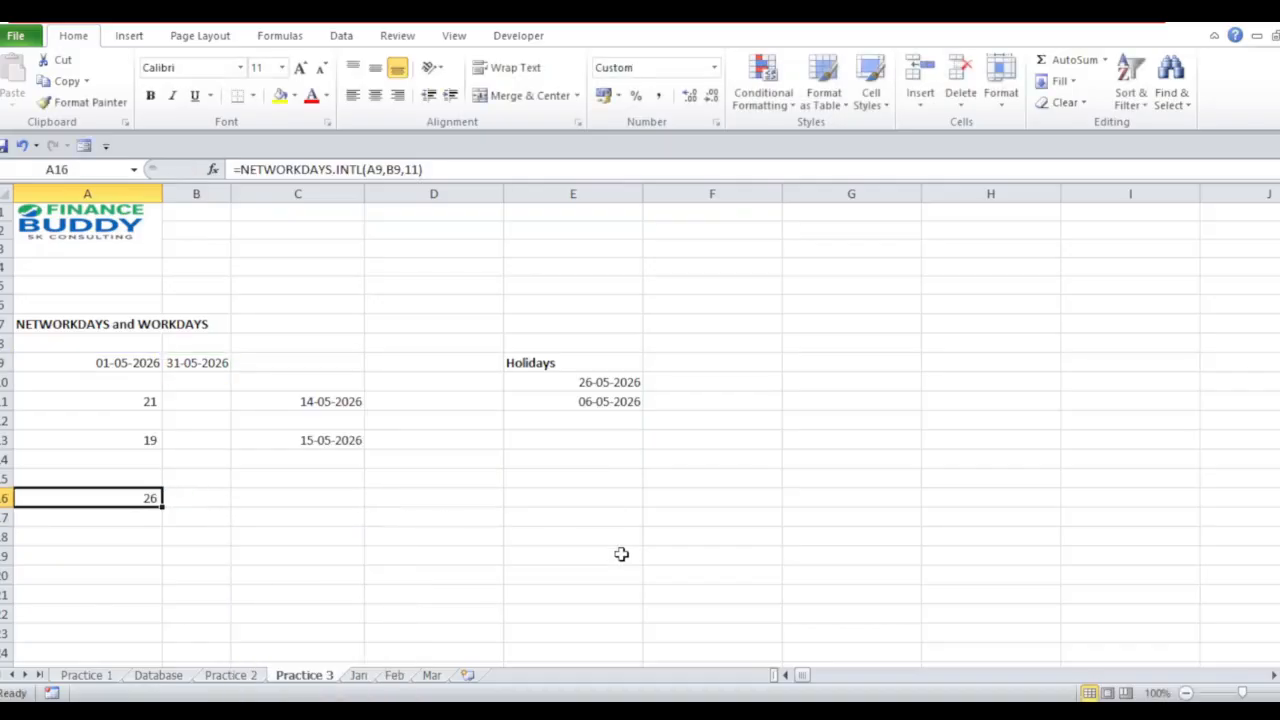
key(F2)
key(Escape)
key(Right)
text(W)
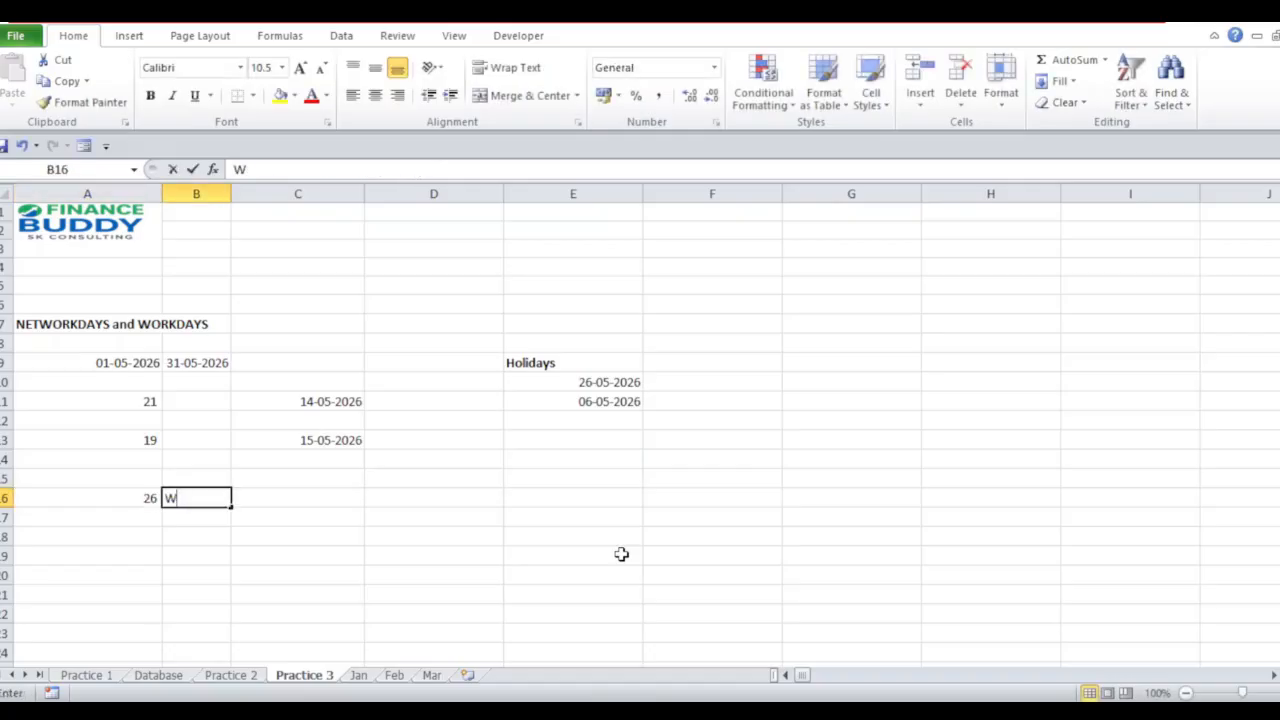
text(ork)
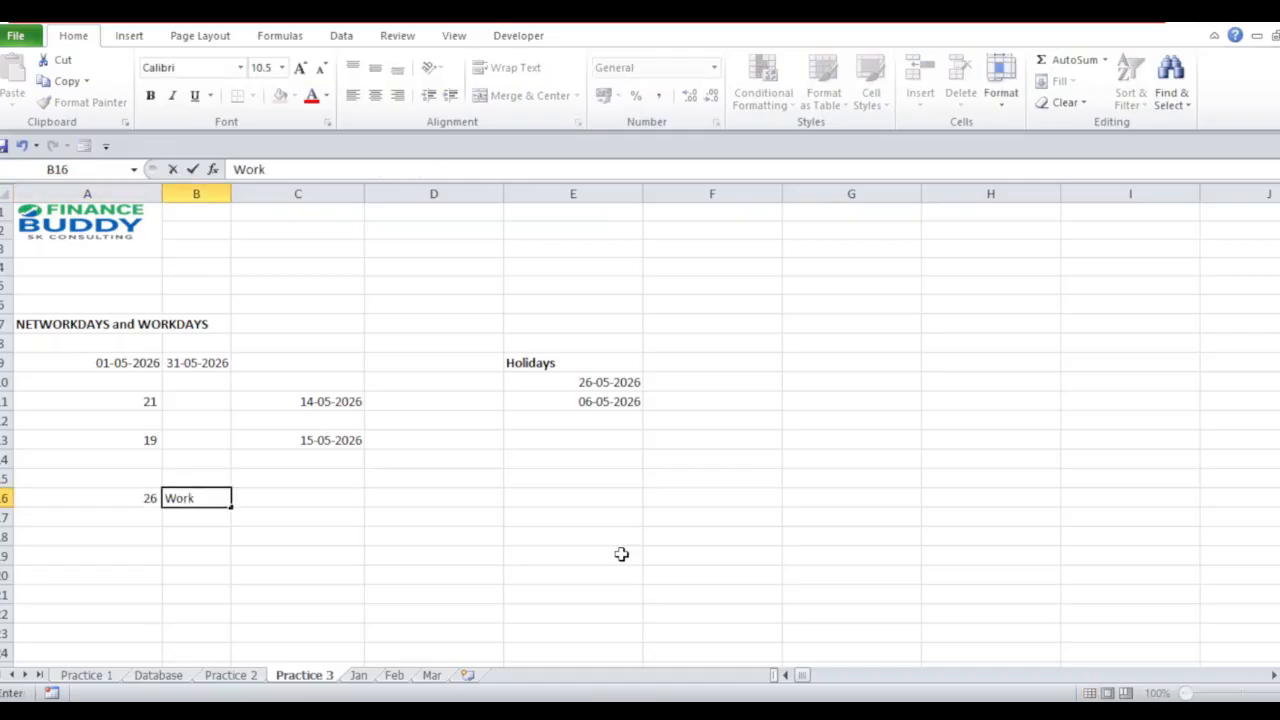
key(Escape)
text(=Wo)
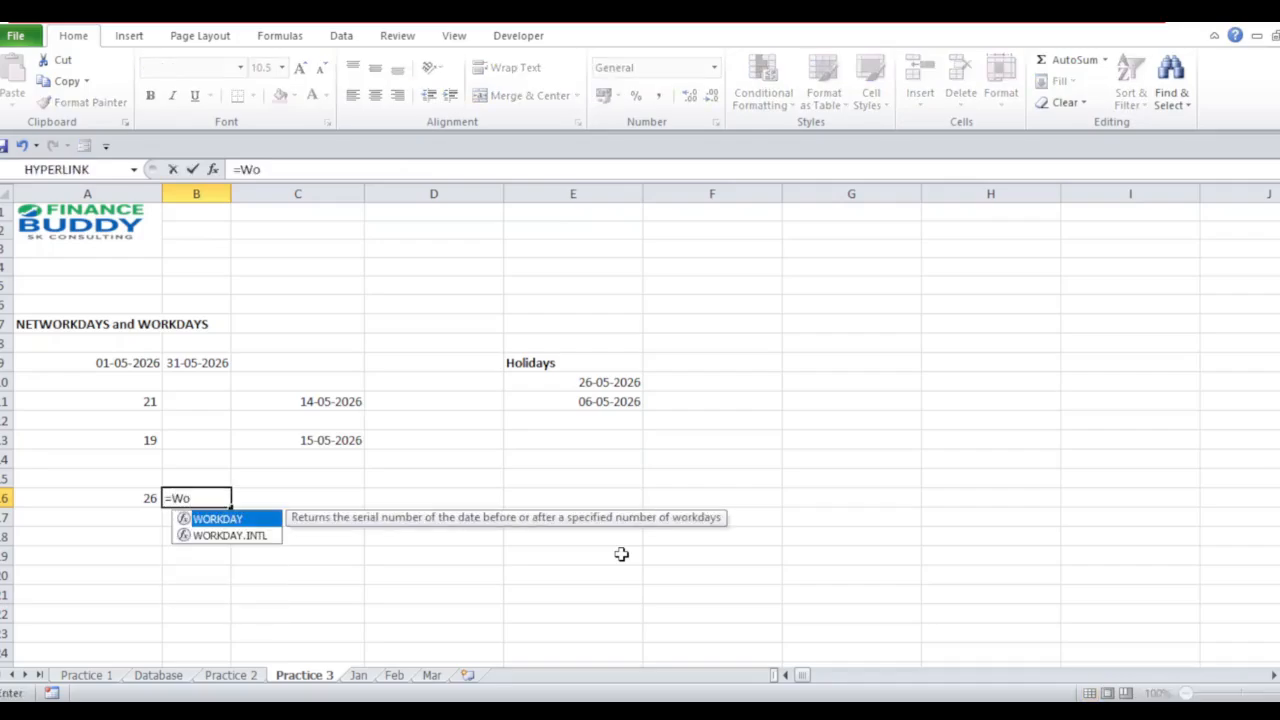
key(Tab)
key(Escape)
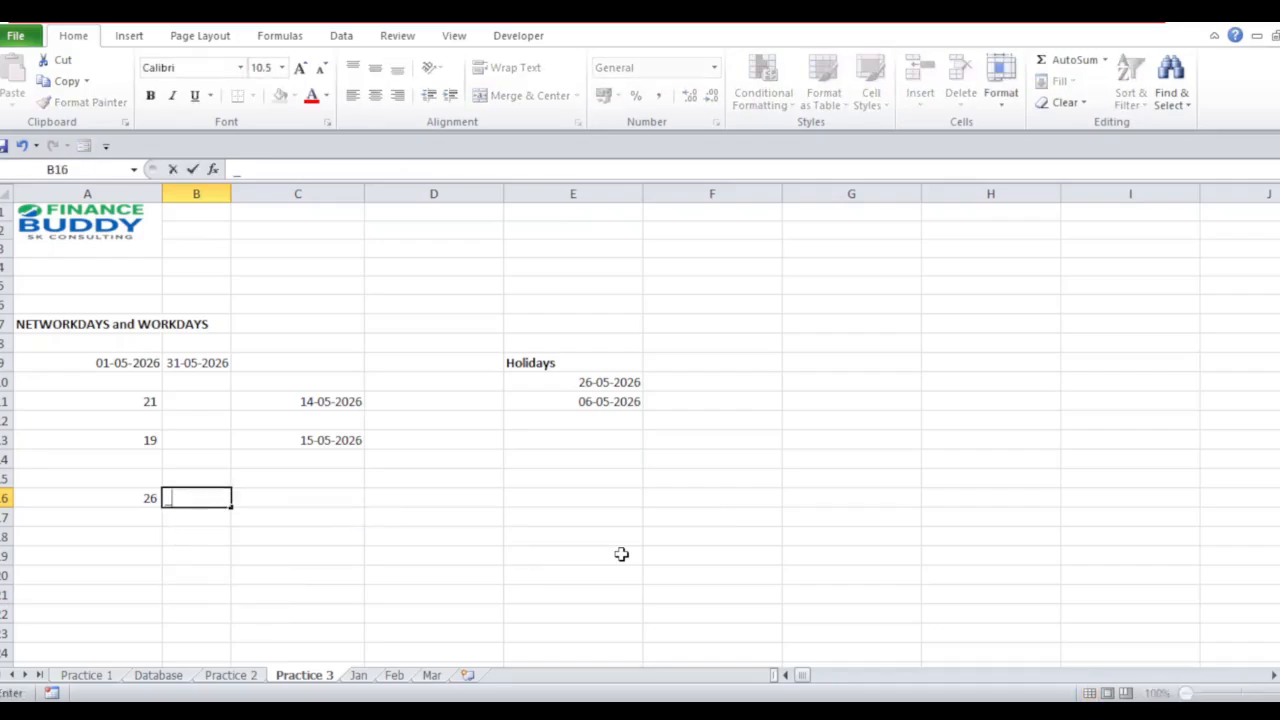
- Begin a WORKDAY.INTL formula in B16 with A9 as the start date
text(=work)
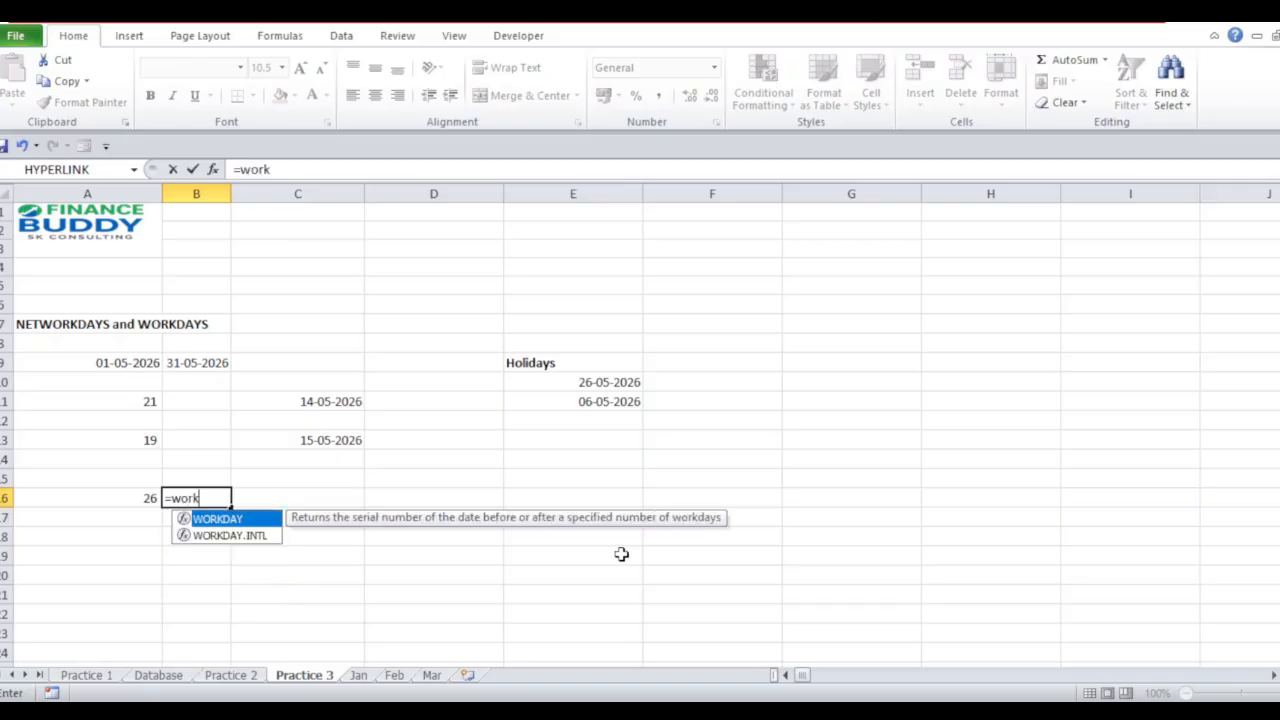
key(Down)
key(Tab)
key(Left)
key(ctrl+Up)
key(ctrl+Up)
key(ctrl+Up)
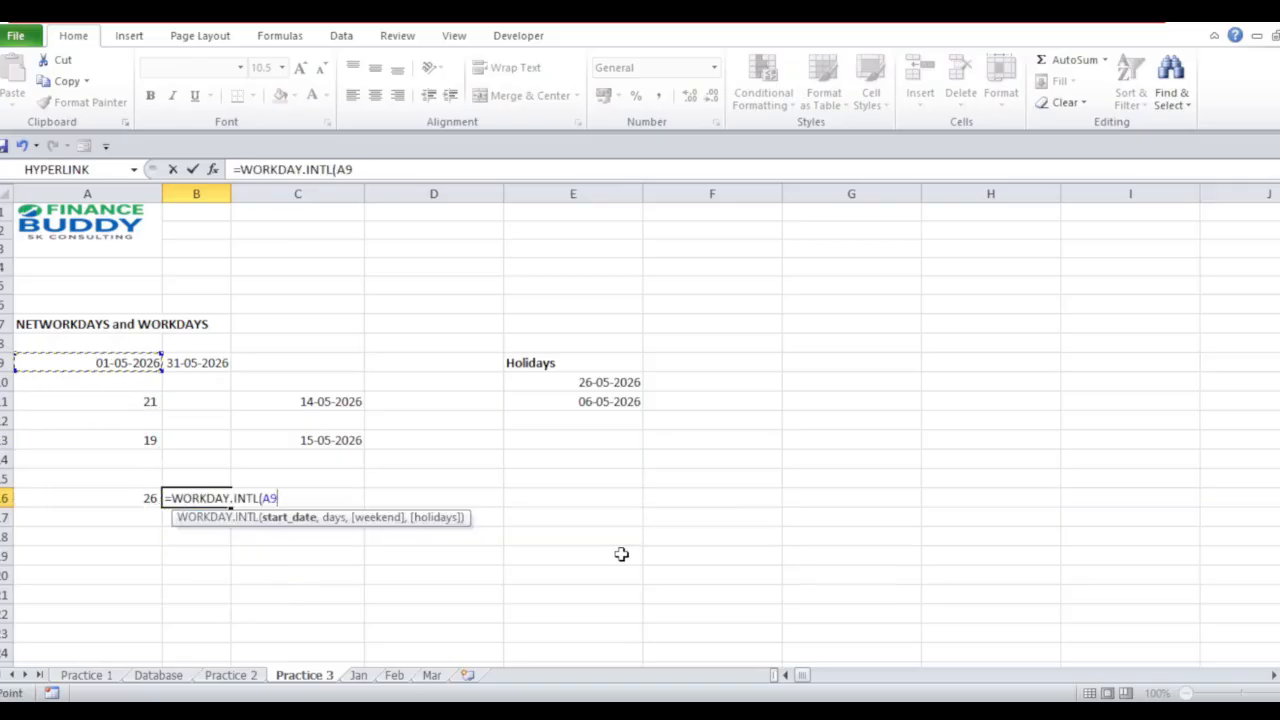
- Set the days argument of the WORKDAY.INTL formula to 9
text(:A)
key(BackSpace)
key(BackSpace)
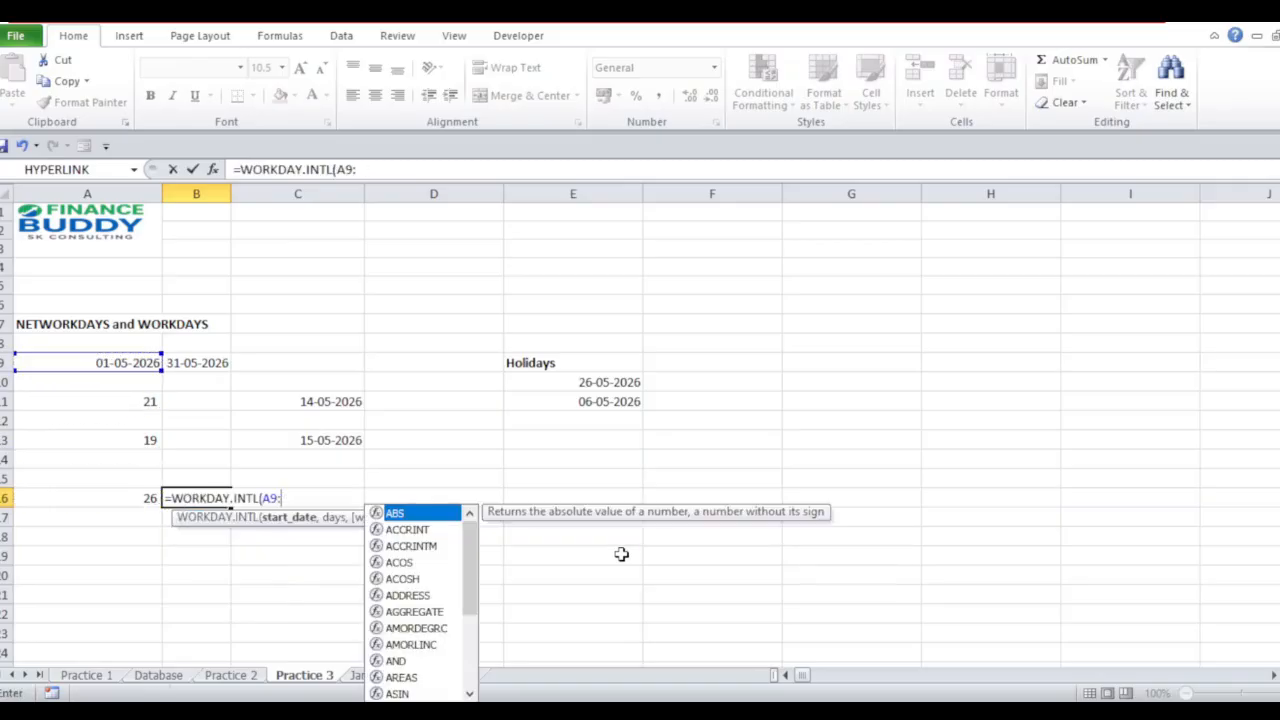
text(,9)
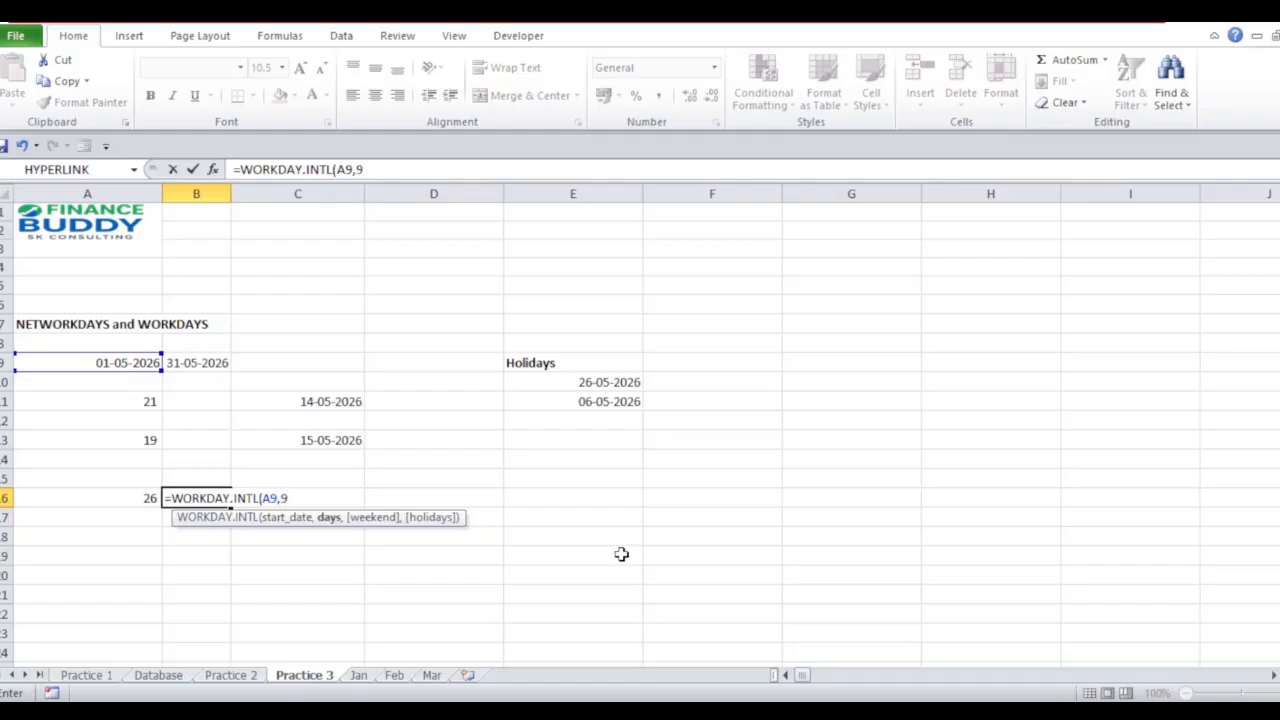
- Set the weekend argument to 11 (Sunday only) and complete the formula as =WORKDAY.INTL(A9,9,11)
text(,)
key(Down)
key(Down)
key(Down)
key(Down)
key(Down)
key(Down)
key(Down)
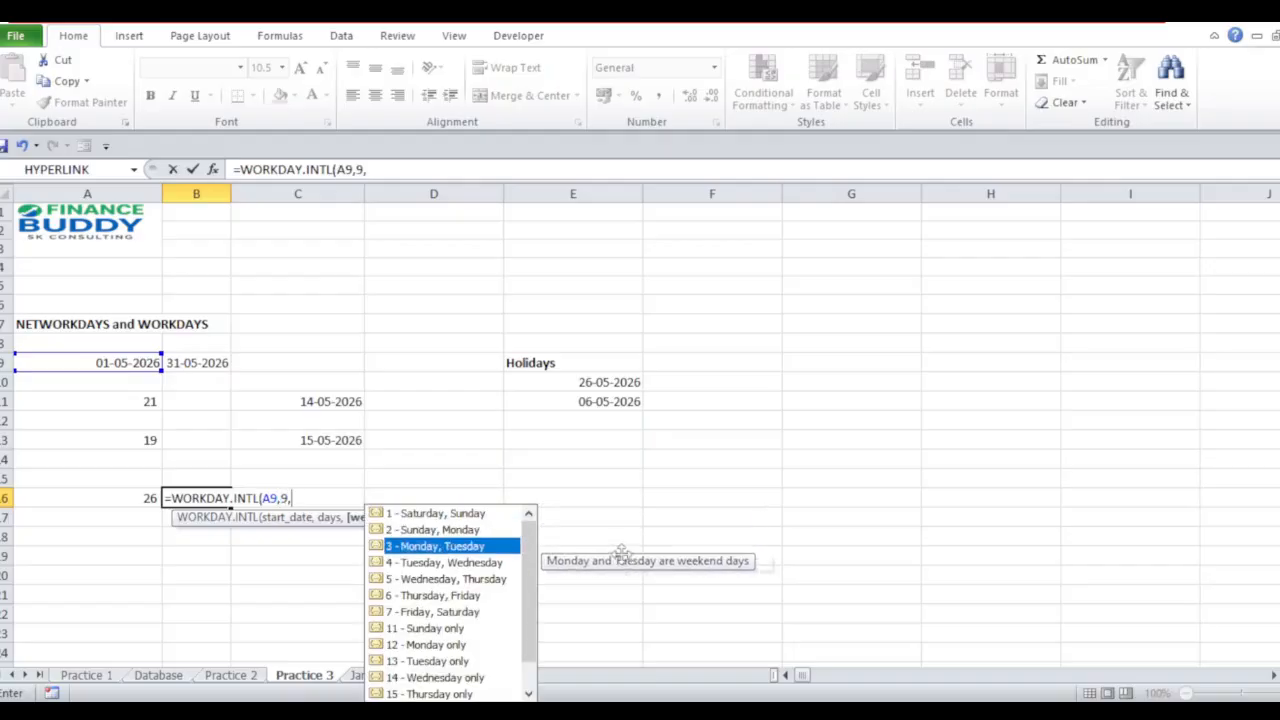
text(11)
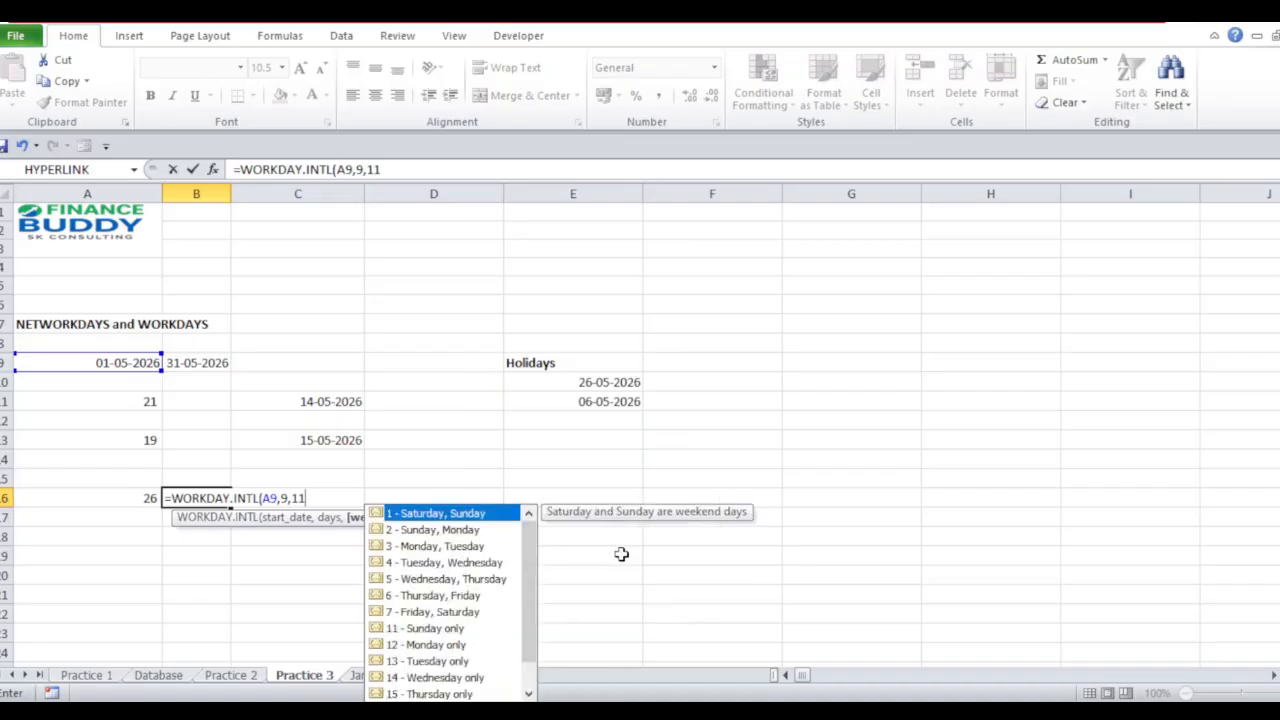
text())
key(Return)
- Format the WORKDAY.INTL result in B16 as a Short Date
key(Up)
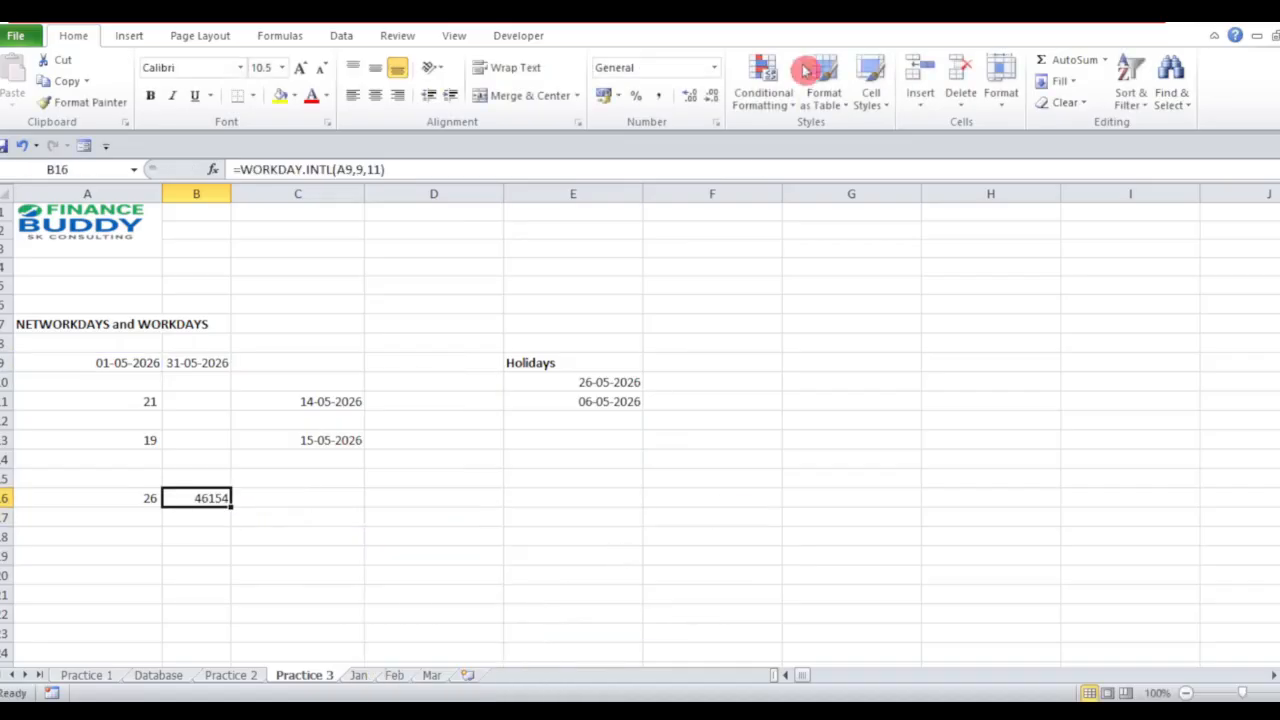
click(719, 74)
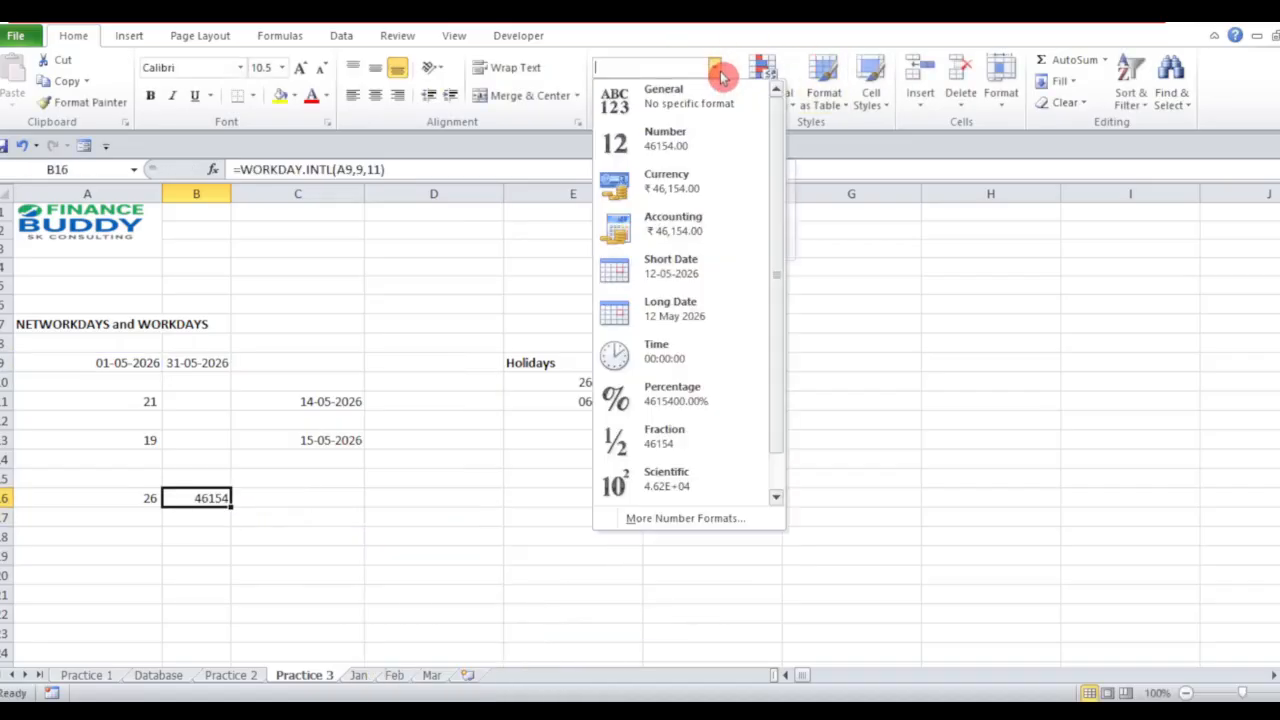
click(706, 264)
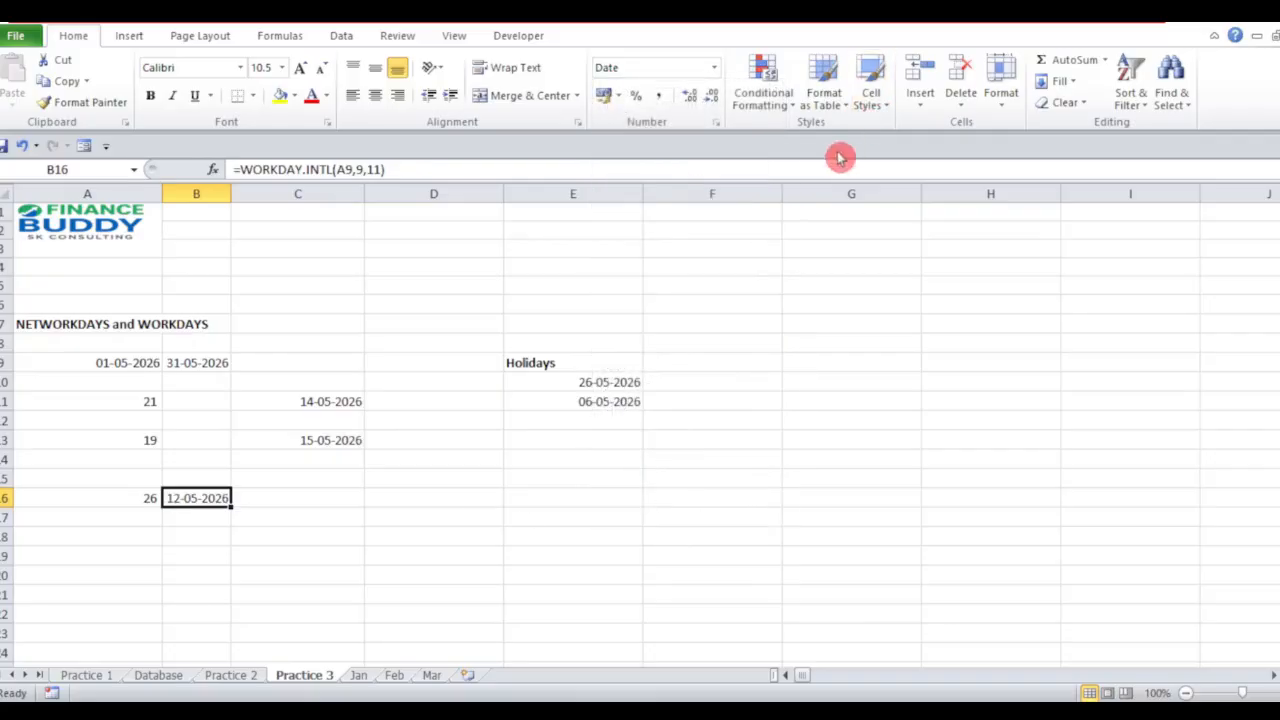
- Compare the WORKDAY dates in column C with the WORKDAY.INTL date in B16
key(Right)
key(Up)
key(Up)
key(Up)
key(Up)
key(Up)
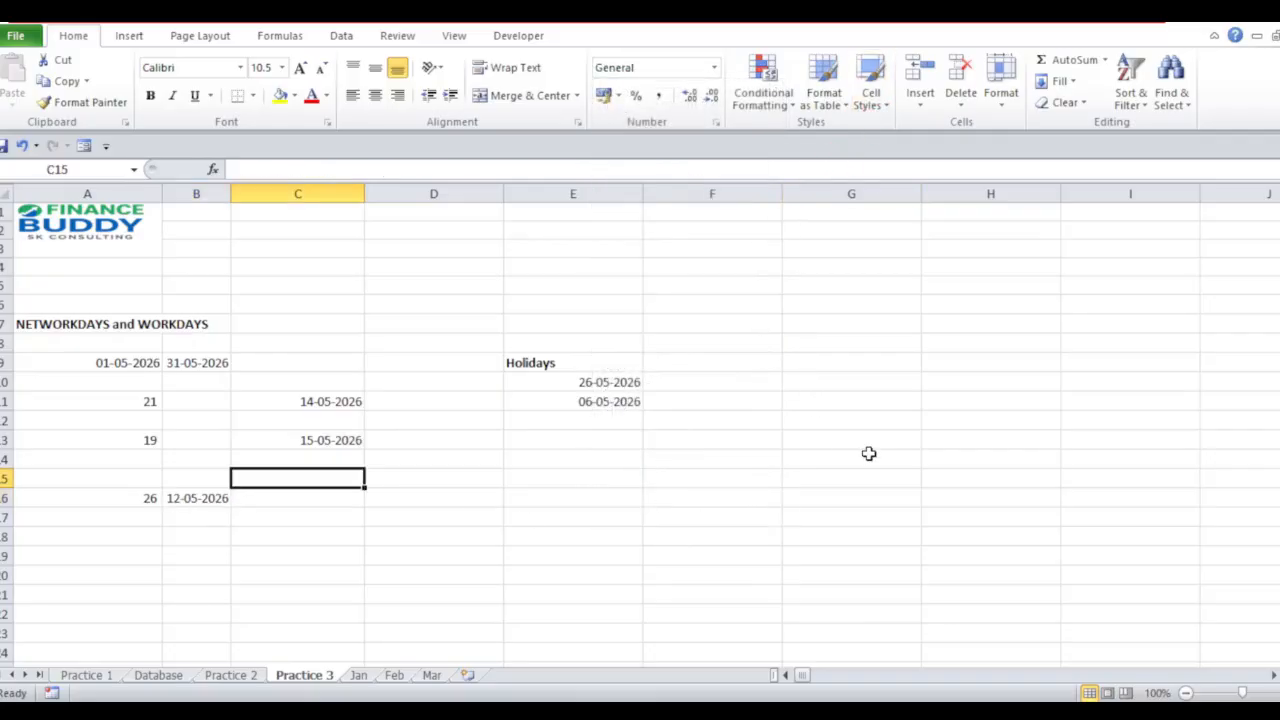
key(Left)
key(Down)
key(Down)
key(Down)
key(Down)
key(Down)
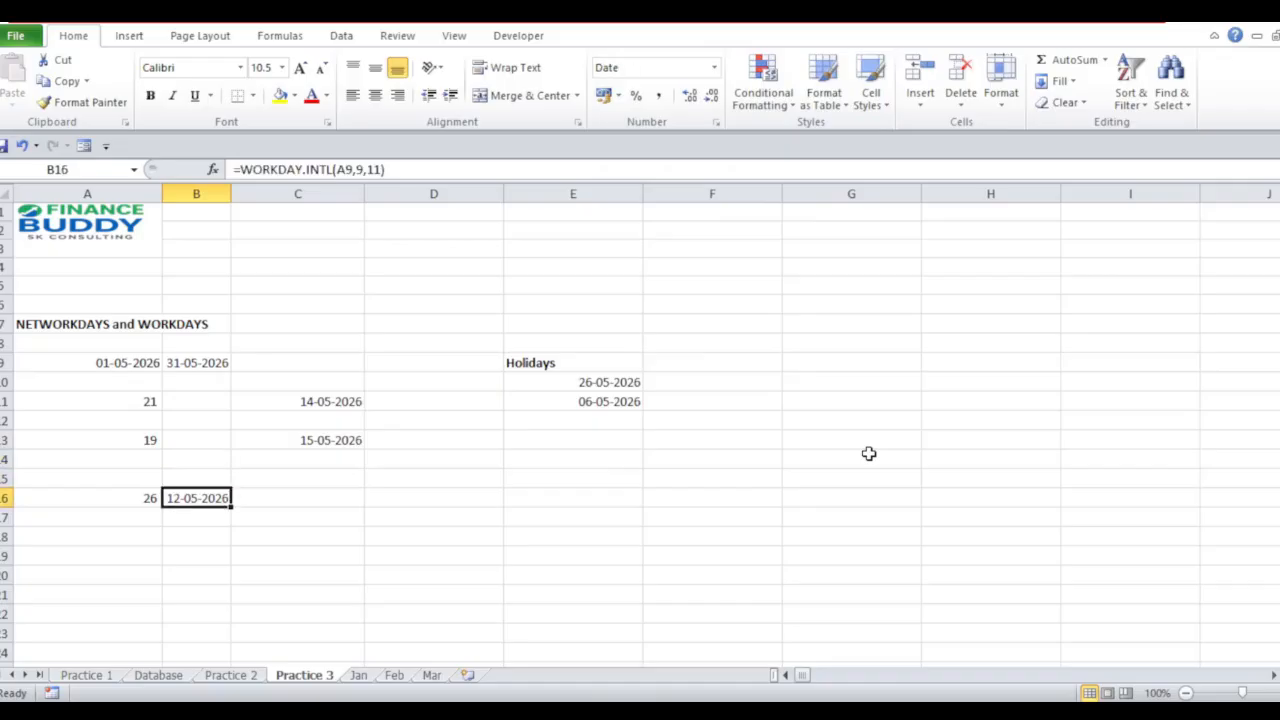